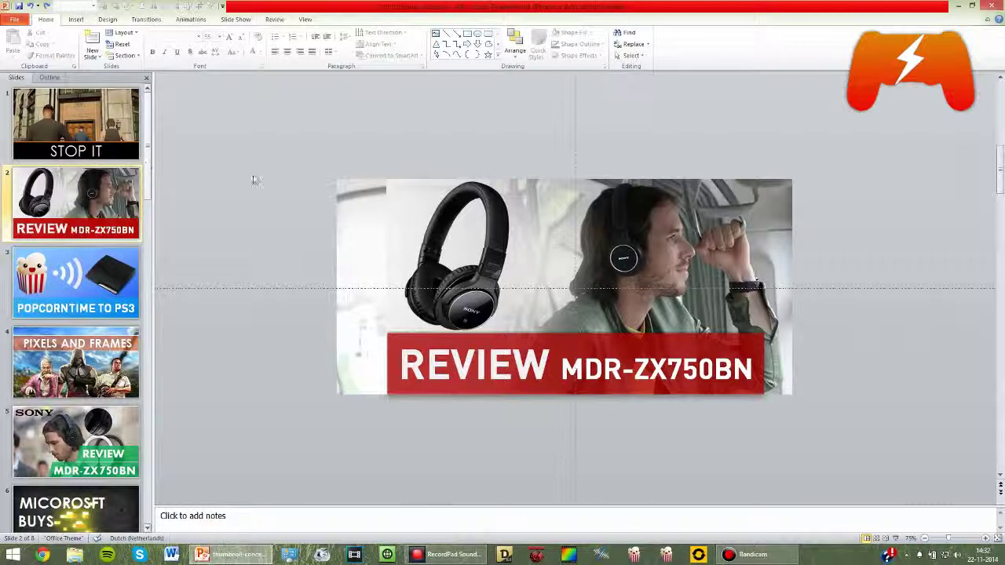
Scroll through the slide view and return focus to the slide canvas.
click(144, 162)
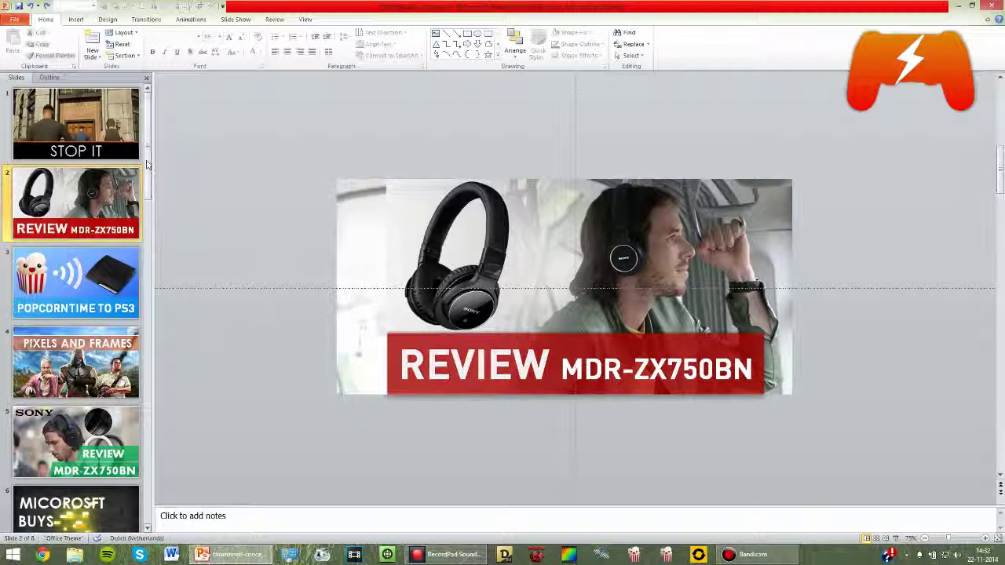
drag(146, 164, 144, 496)
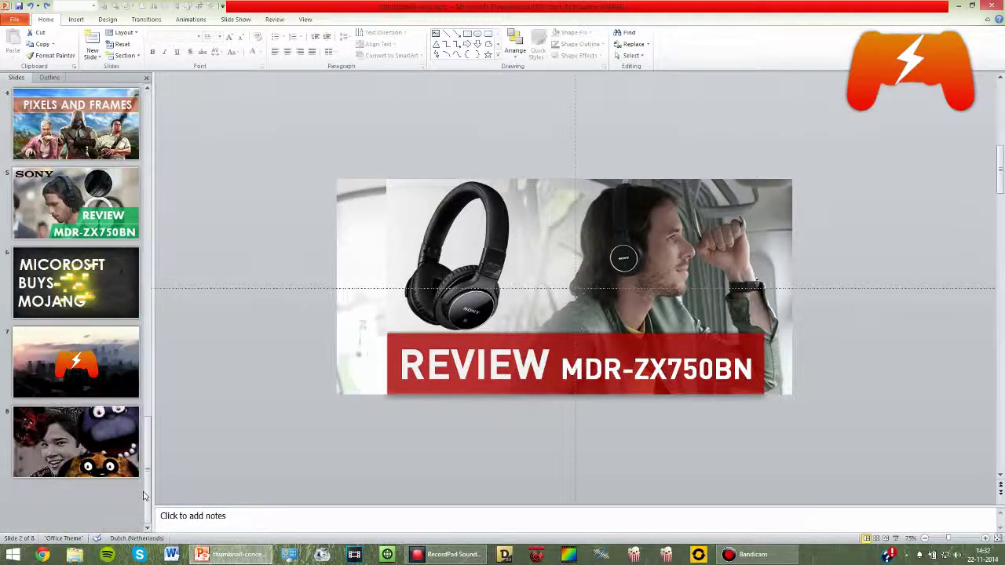
scroll(39, 328, up, 3)
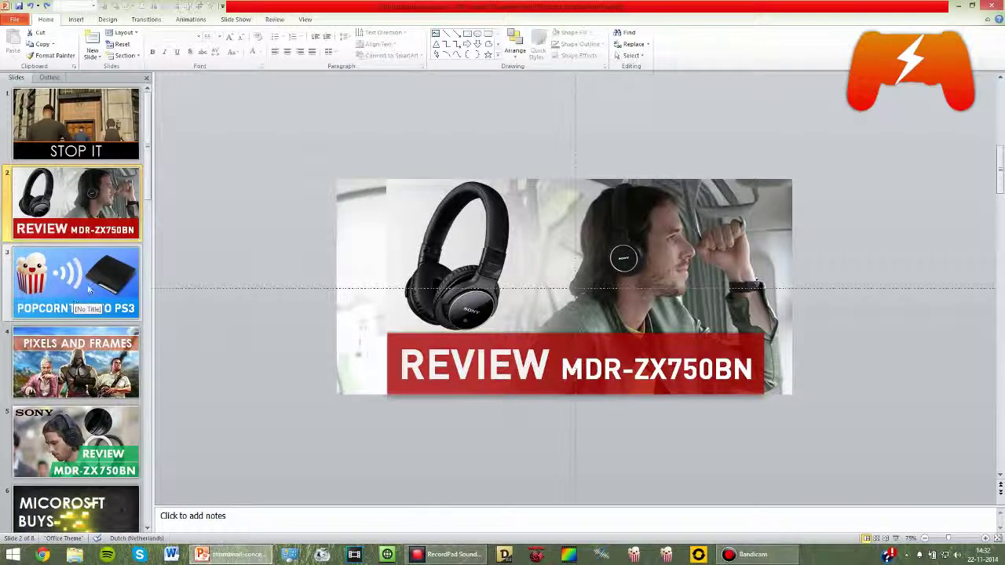
click(402, 136)
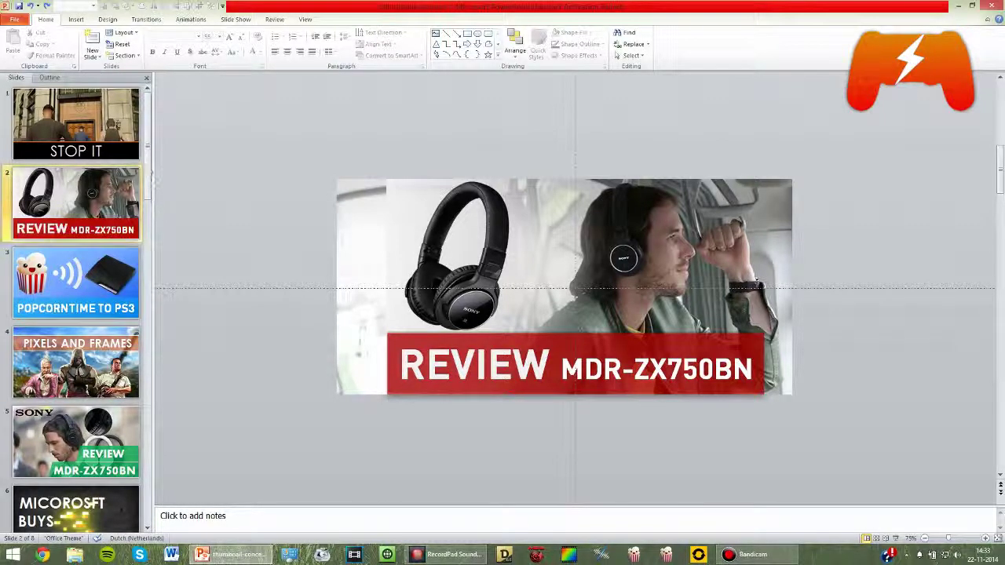
drag(152, 177, 152, 452)
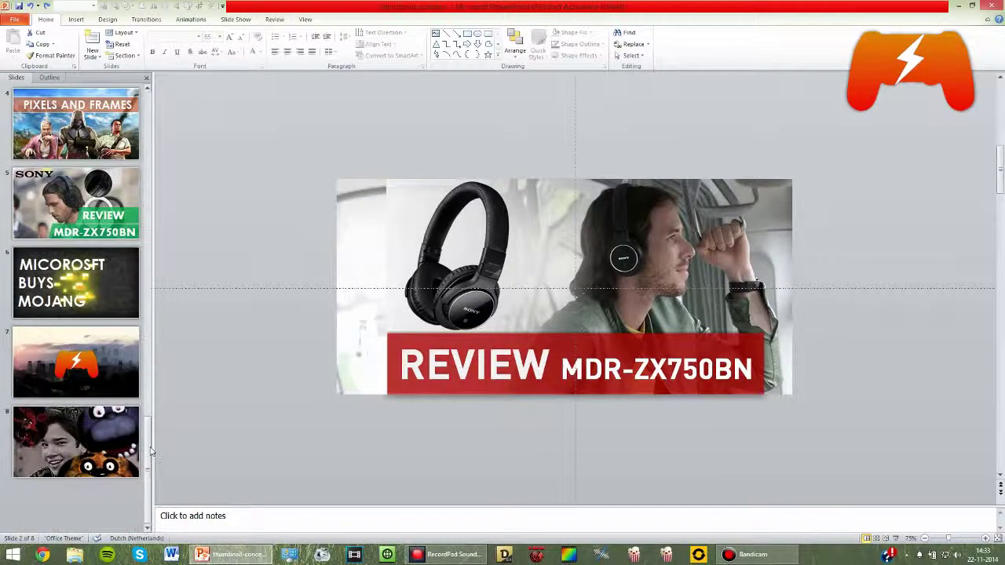
drag(151, 452, 149, 118)
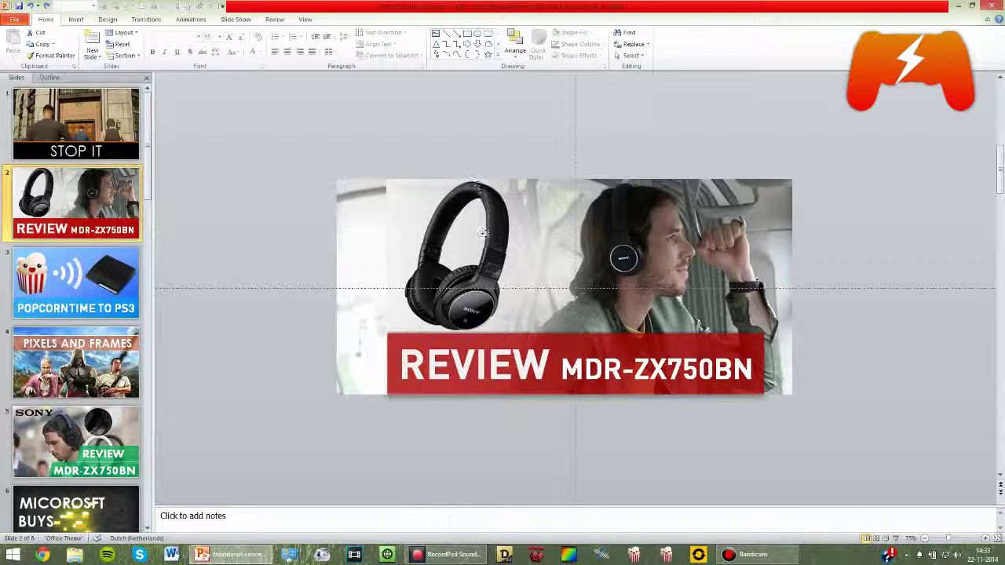
Nudge the headphone picture slightly left and up on the thumbnail.
click(486, 235)
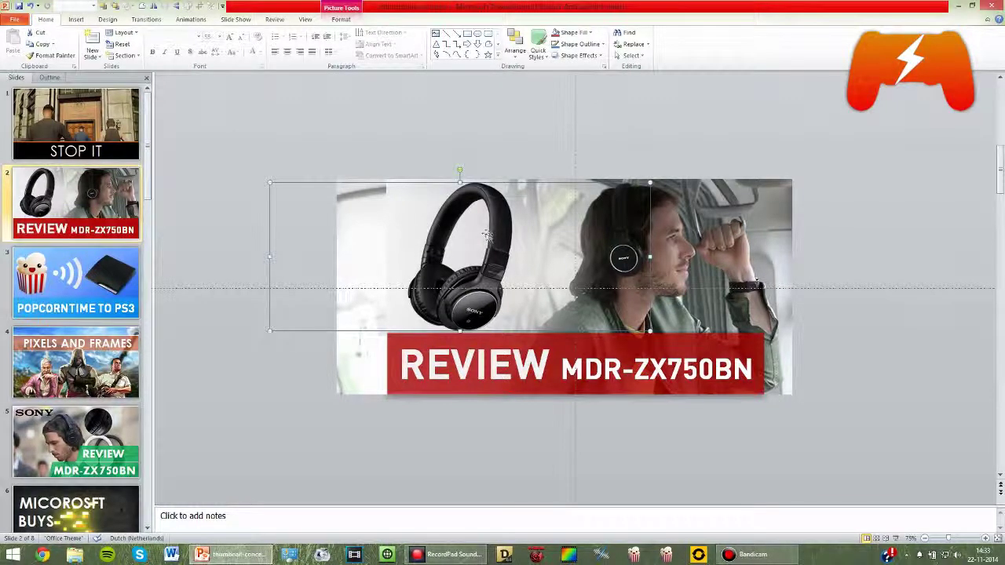
drag(487, 236, 484, 235)
click(494, 133)
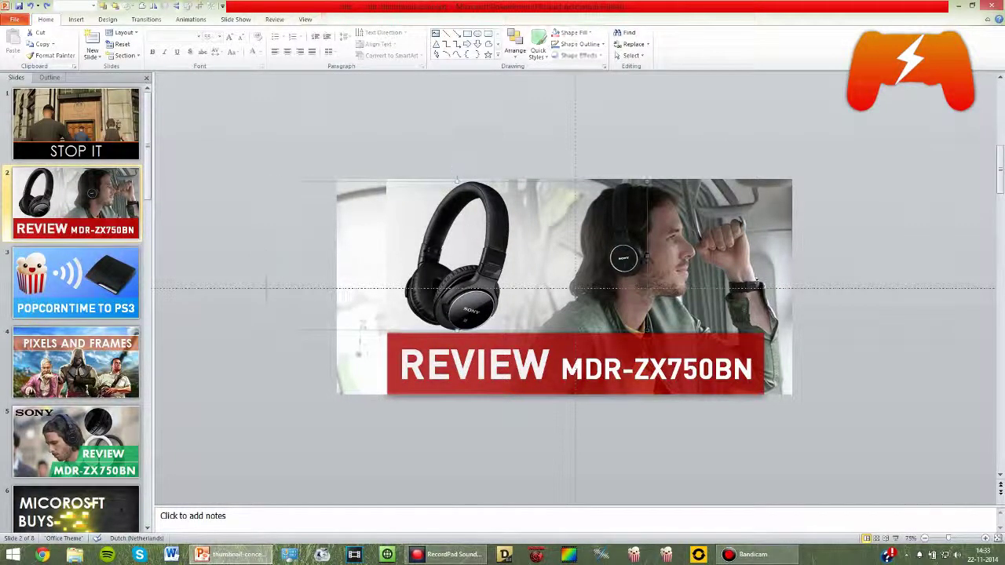
click(483, 221)
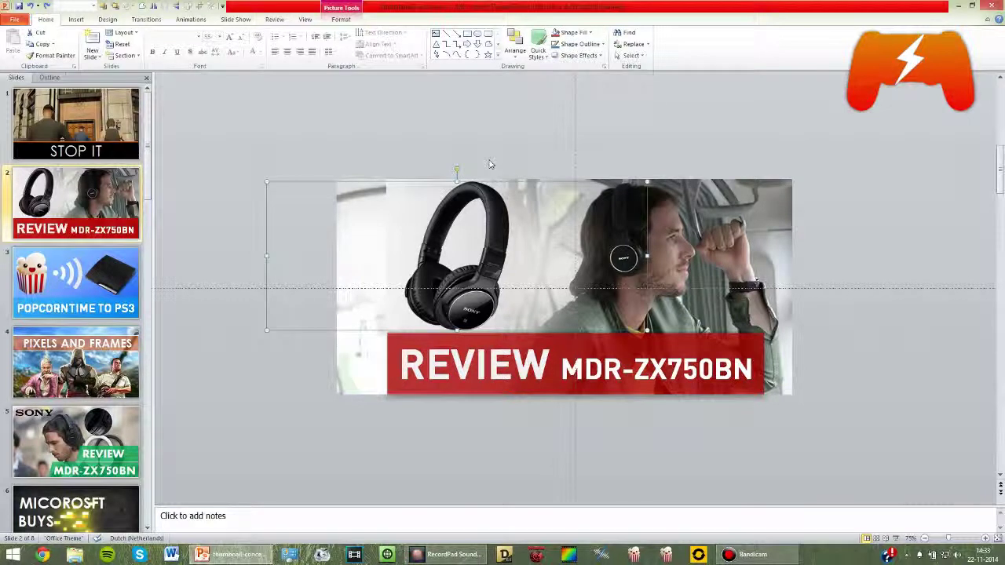
Select the background photo, then put the cursor before MDR in the REVIEW banner.
click(718, 229)
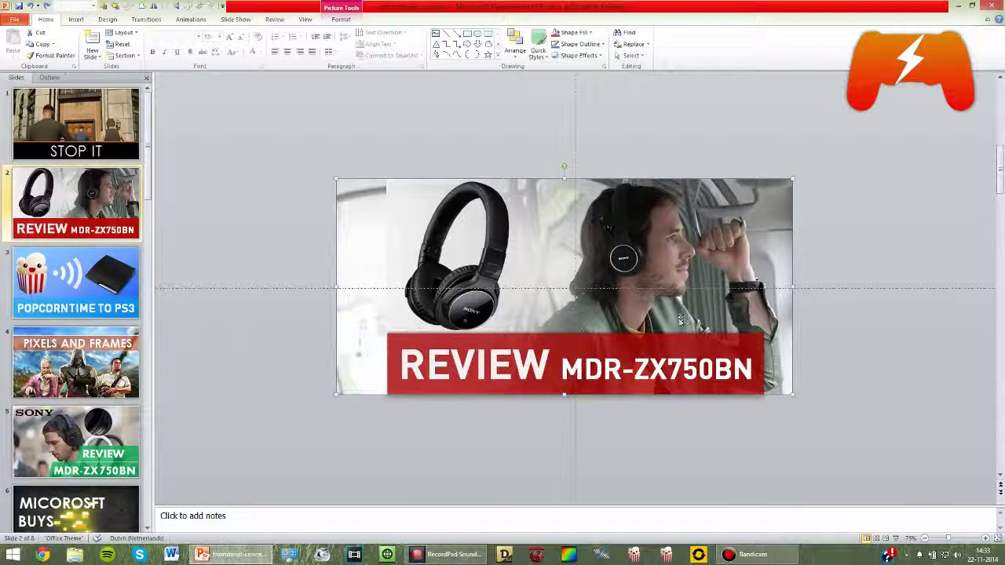
click(560, 341)
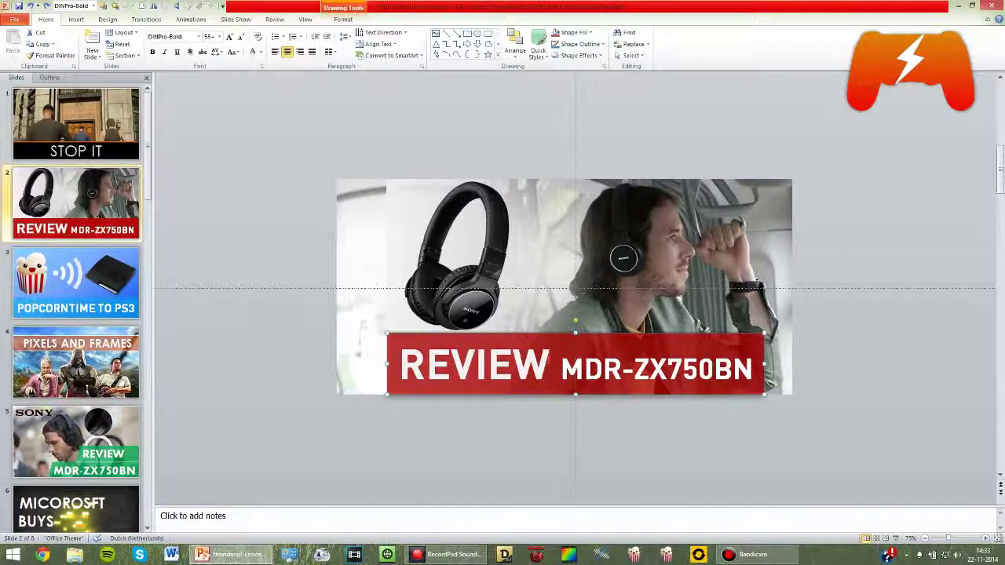
click(550, 366)
key(Right)
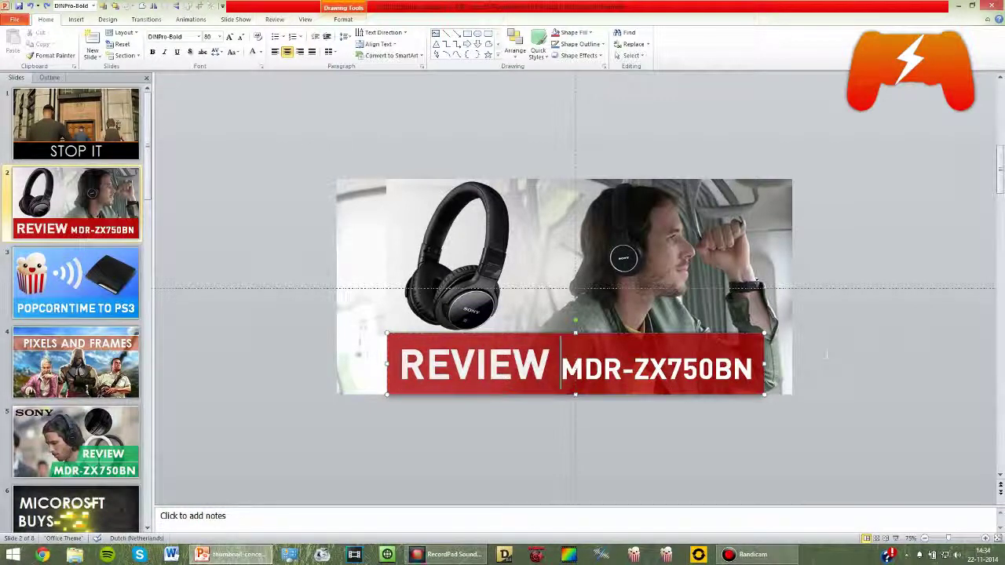
click(609, 444)
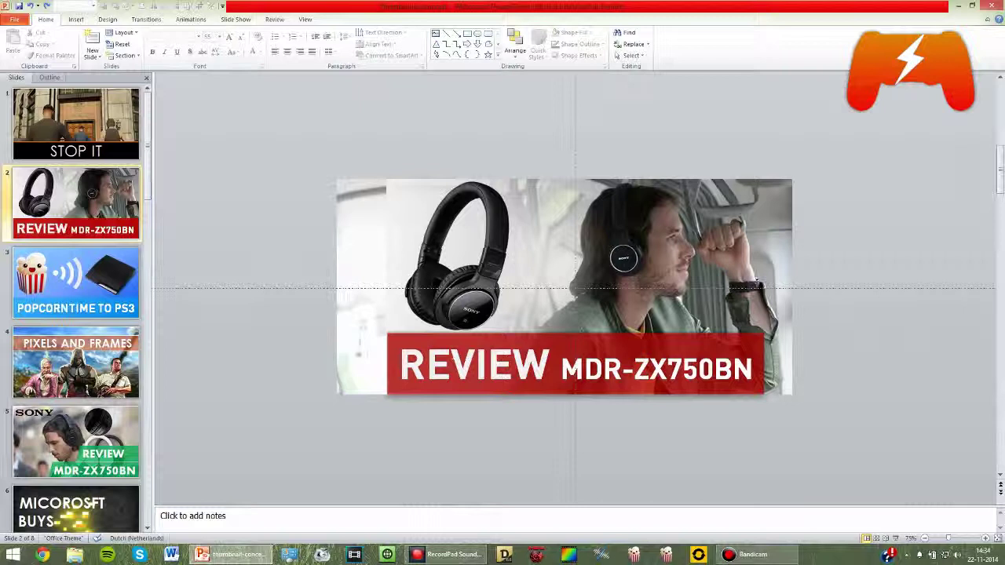
click(447, 338)
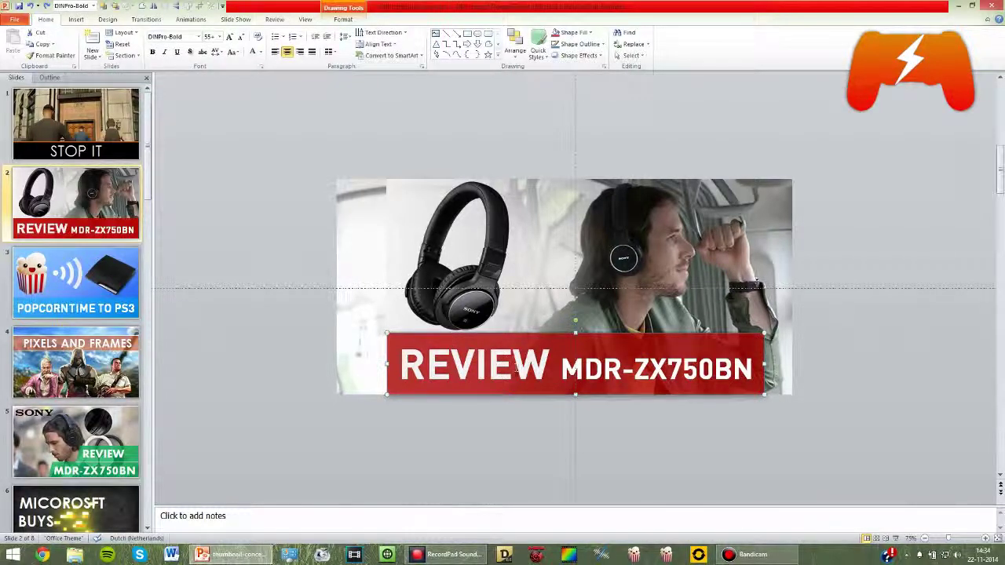
click(551, 366)
shift+click(449, 366)
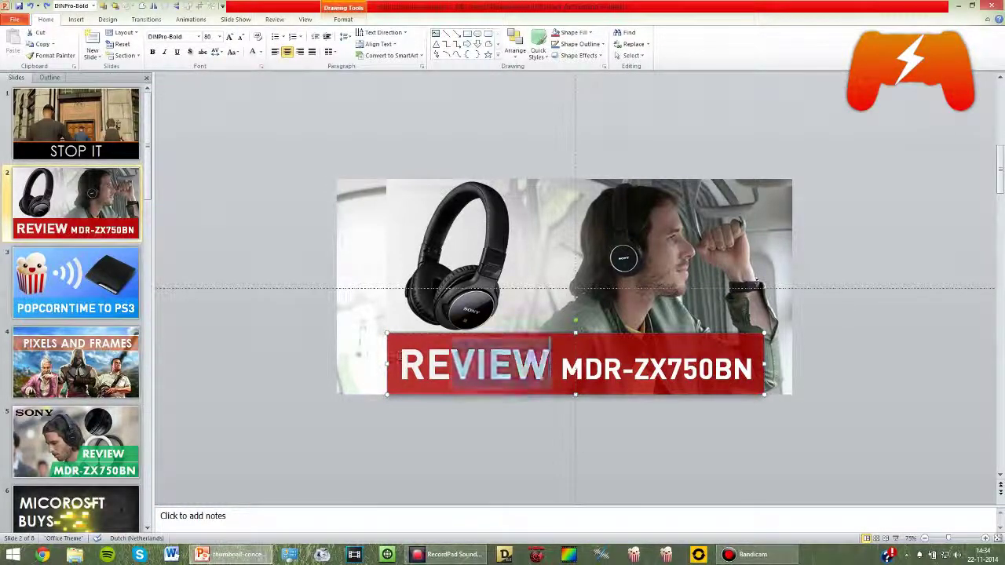
shift+click(400, 360)
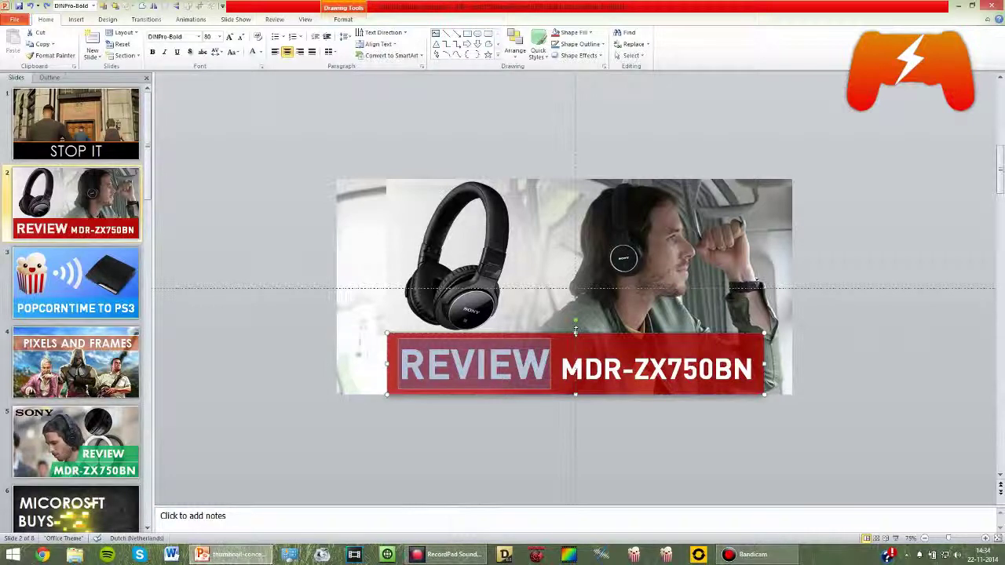
click(552, 357)
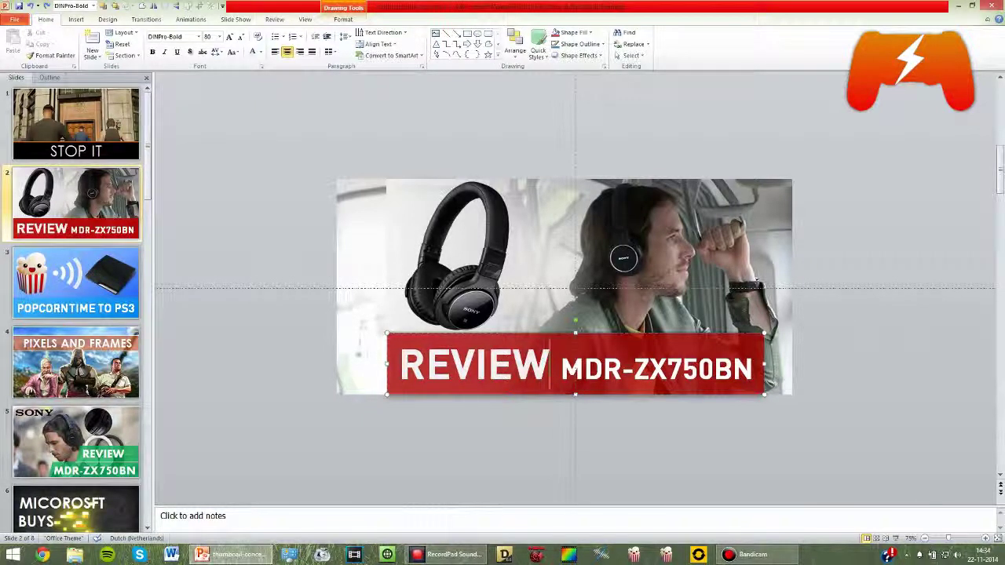
drag(552, 359, 400, 363)
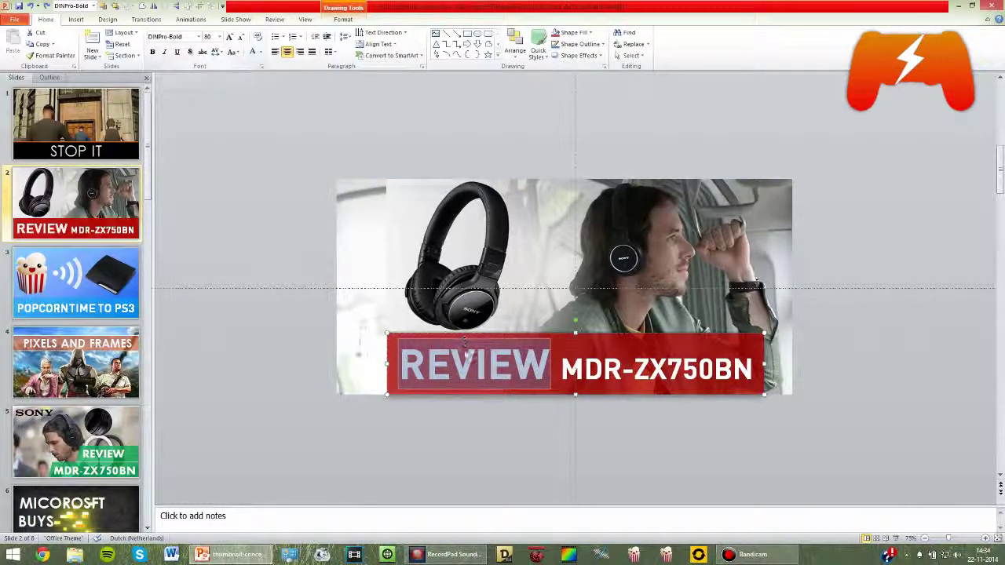
click(115, 290)
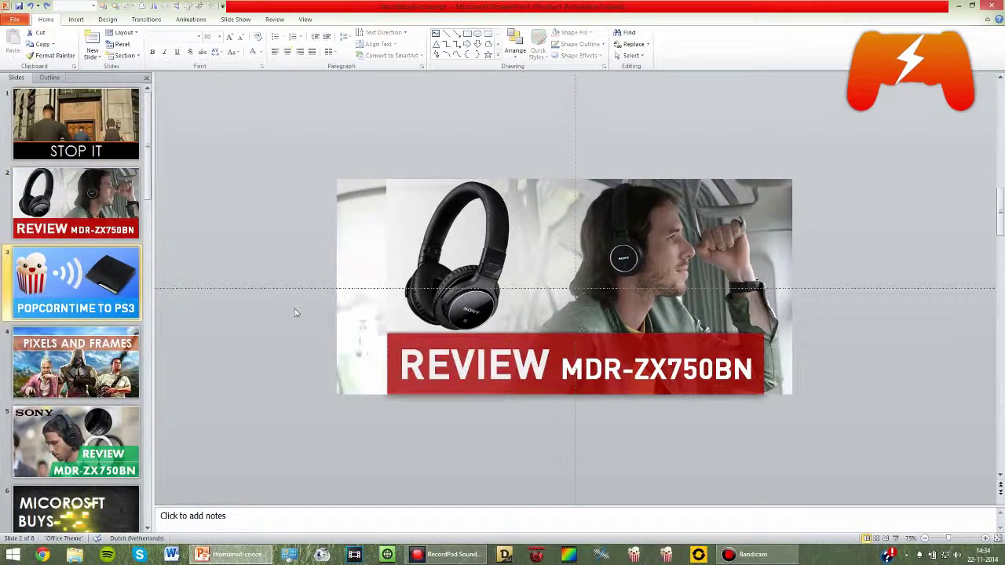
click(512, 380)
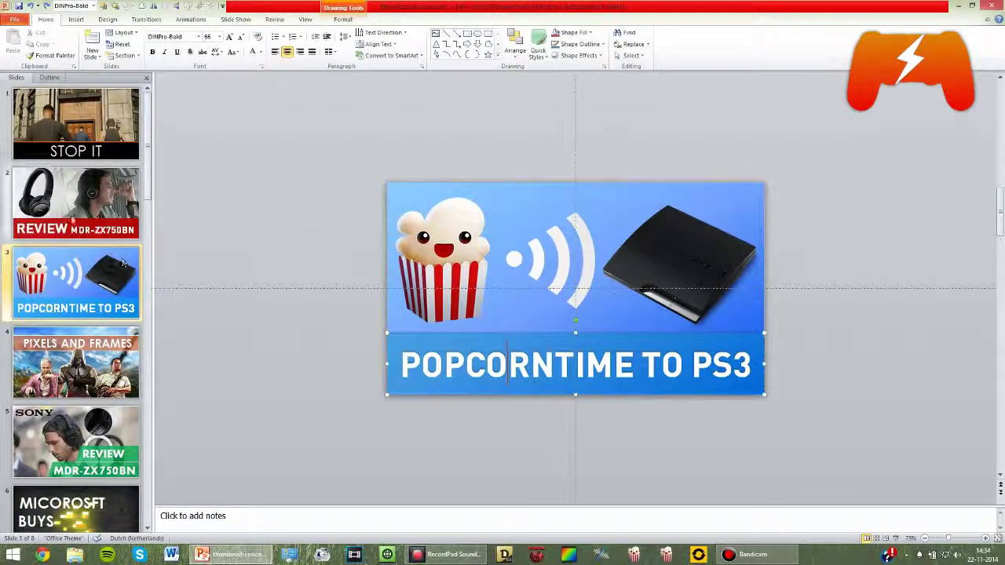
scroll(471, 392, up, 3)
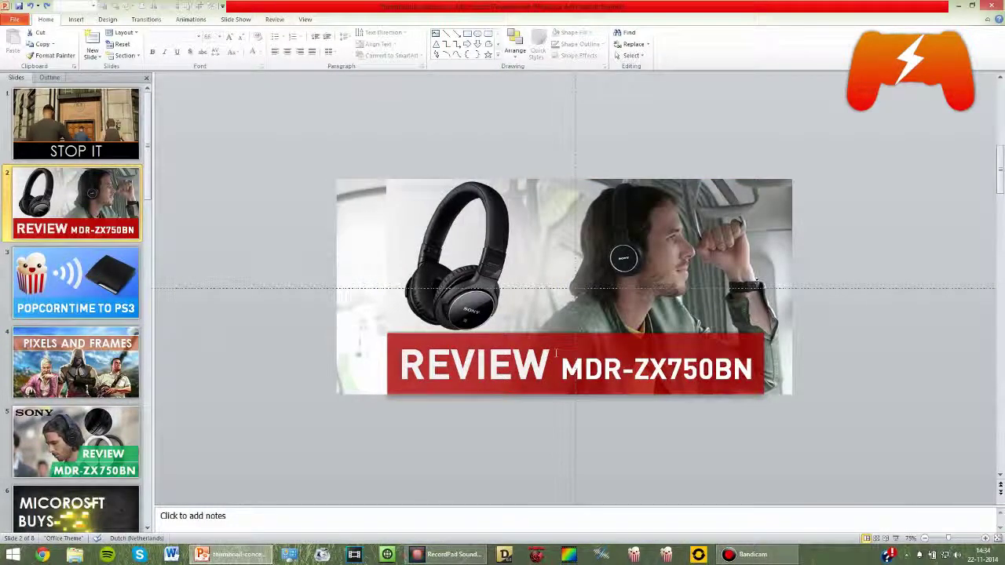
Highlight REVIEW on the banner and give it a red font colour.
click(550, 365)
drag(549, 365, 391, 339)
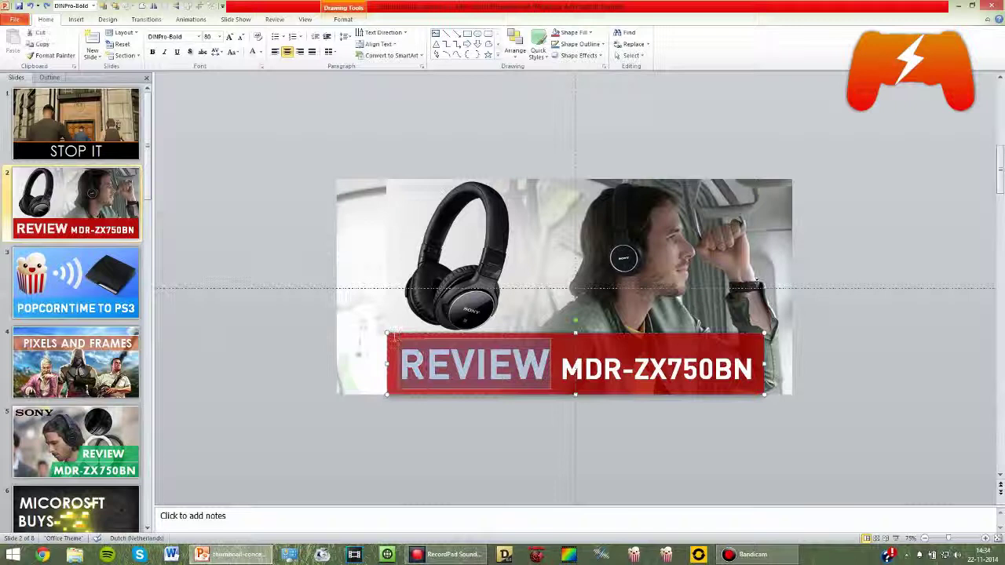
click(260, 52)
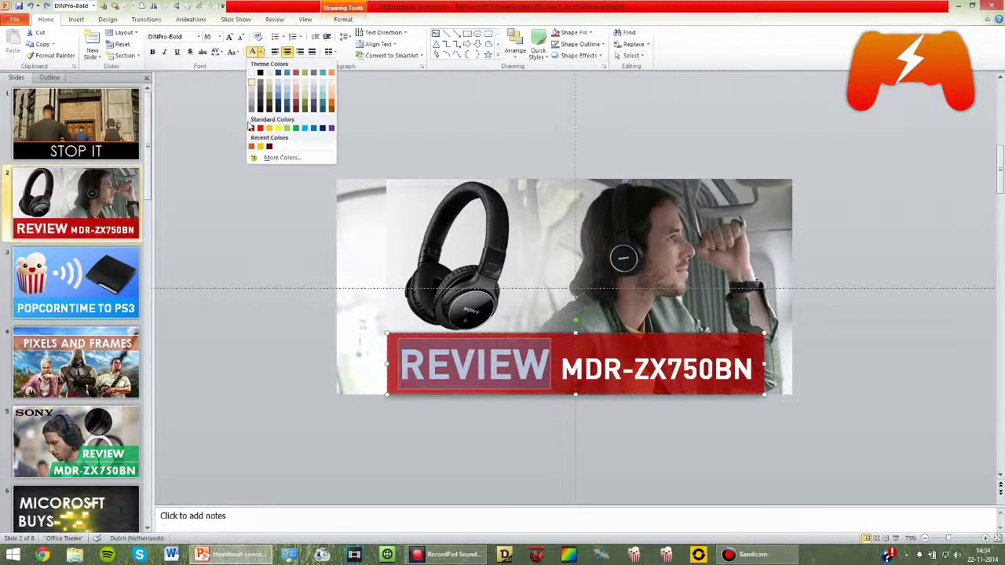
click(254, 130)
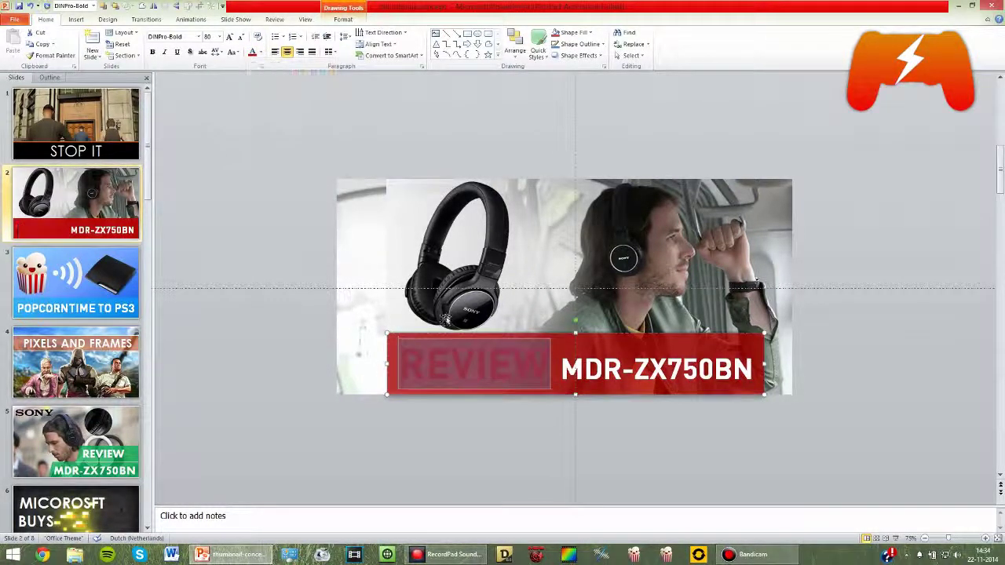
click(528, 375)
Recolour the word REVIEW white from the Font Color palette.
drag(551, 369, 397, 370)
click(264, 52)
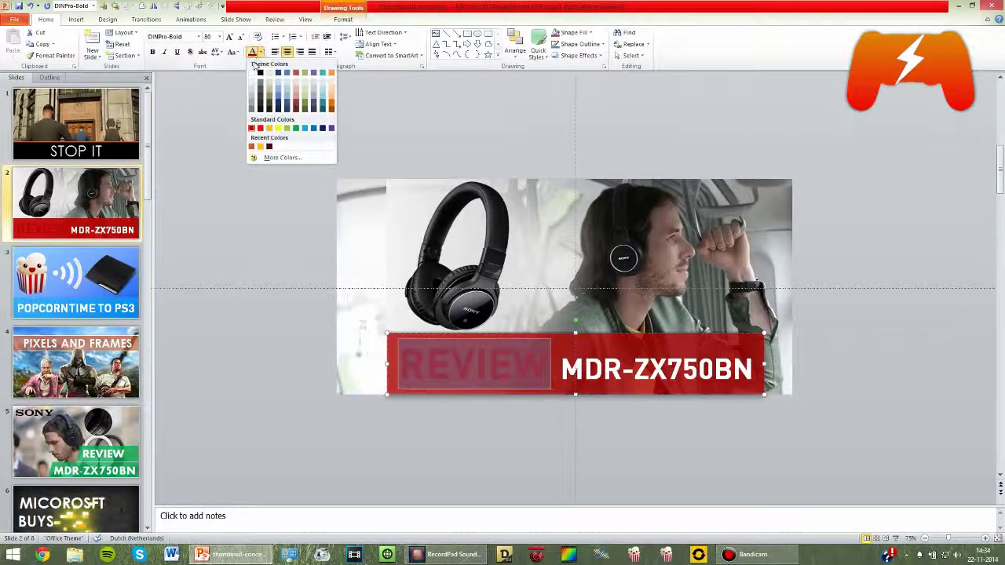
click(254, 81)
click(259, 233)
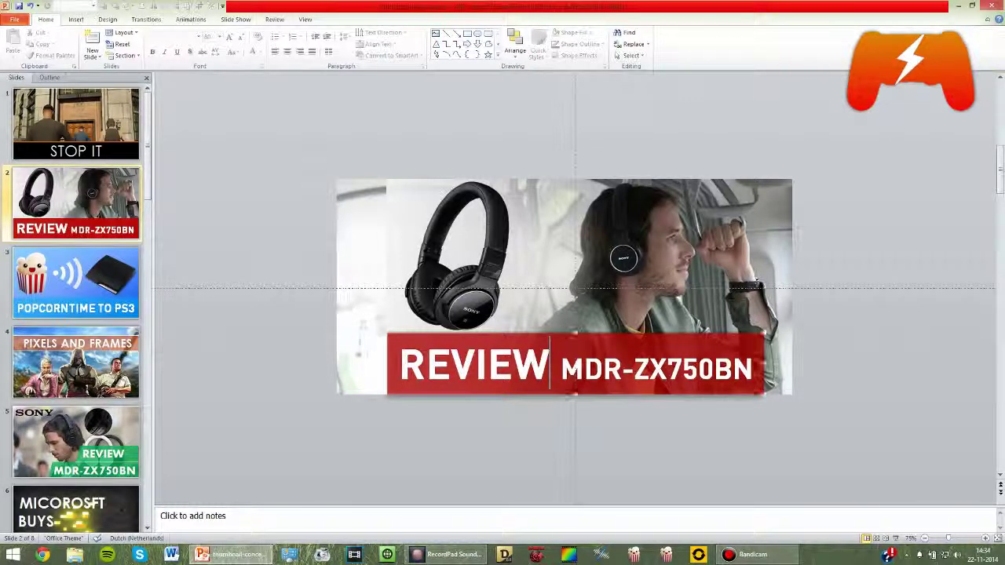
Reselect REVIEW and MDR-ZX750BN to check them, then exit the banner text box.
drag(553, 369, 398, 369)
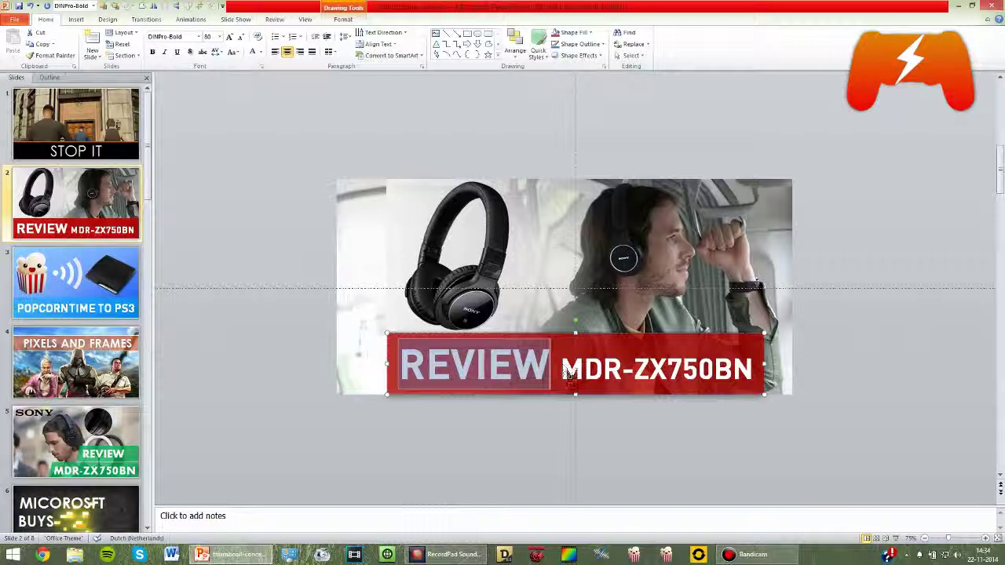
drag(559, 369, 793, 369)
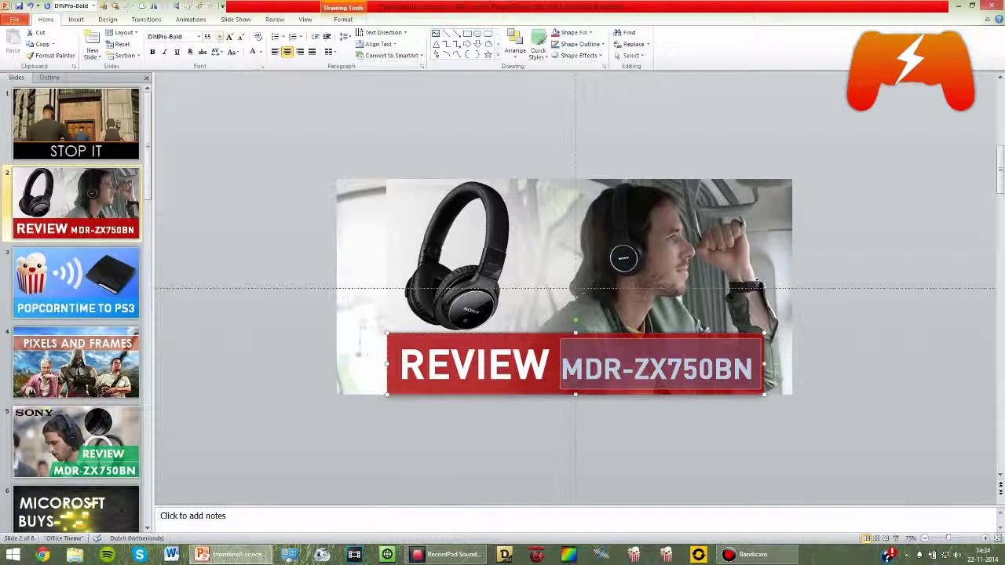
click(564, 375)
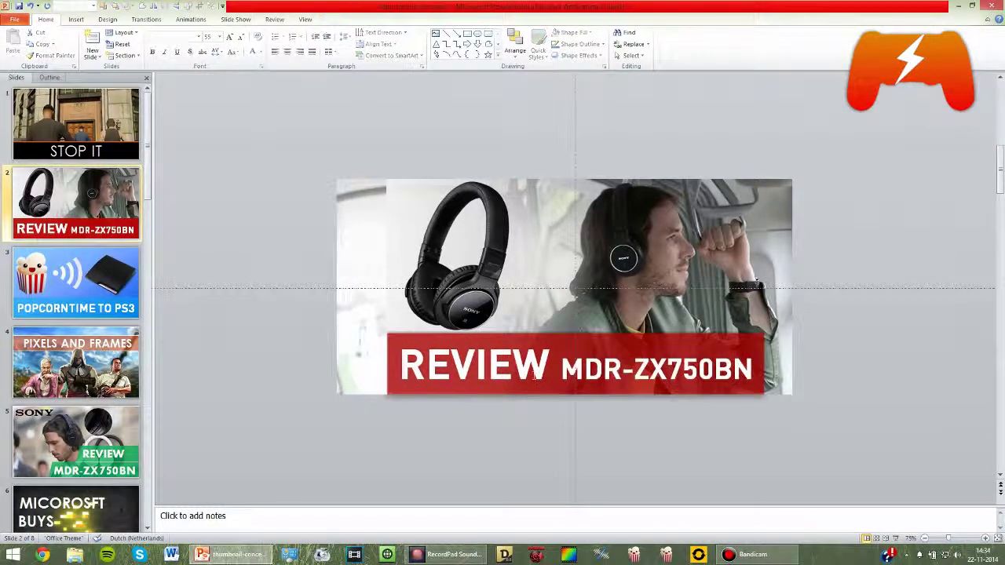
key(Escape)
key(Escape)
Draw a rectangle over the upper part of the headphones.
click(76, 19)
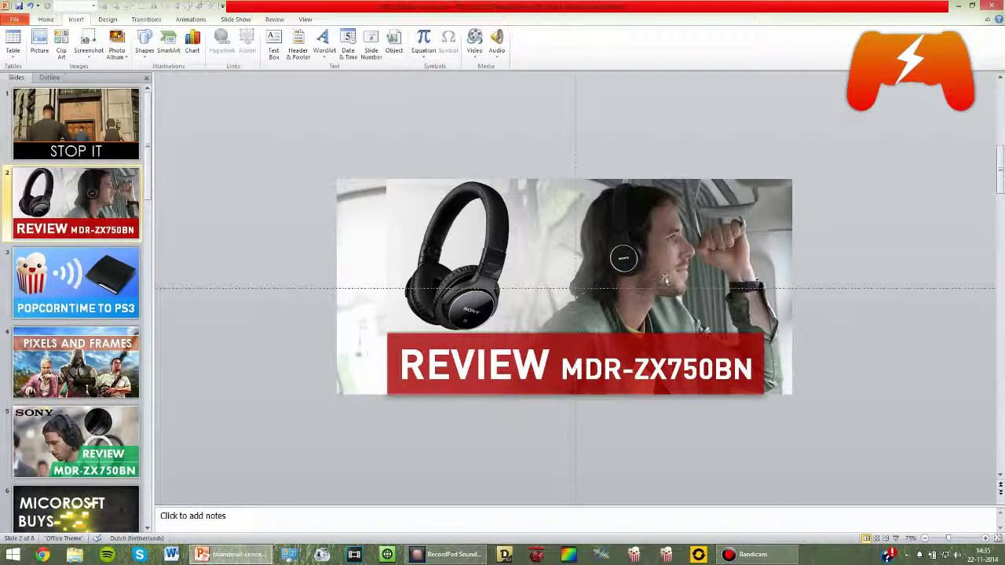
click(632, 342)
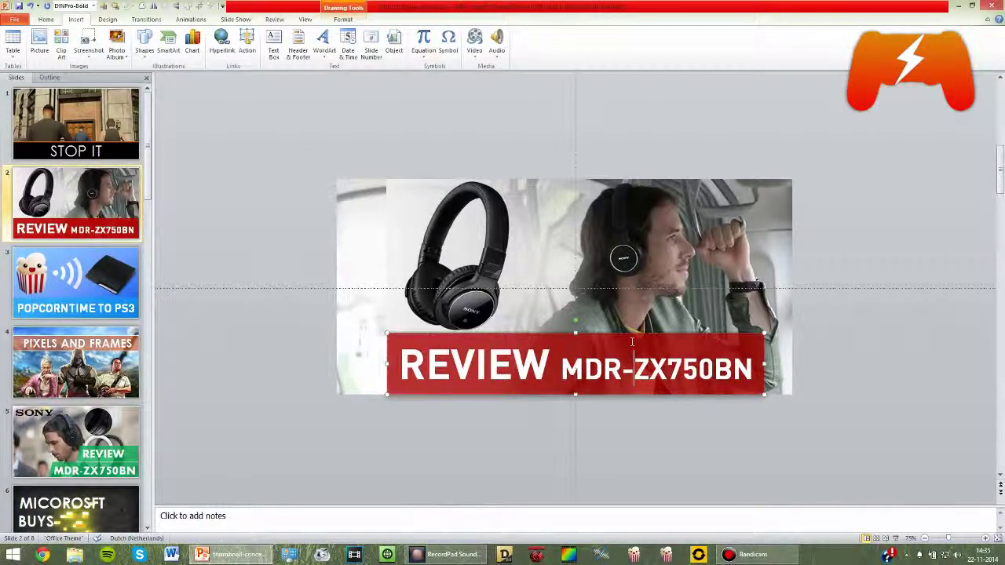
click(225, 320)
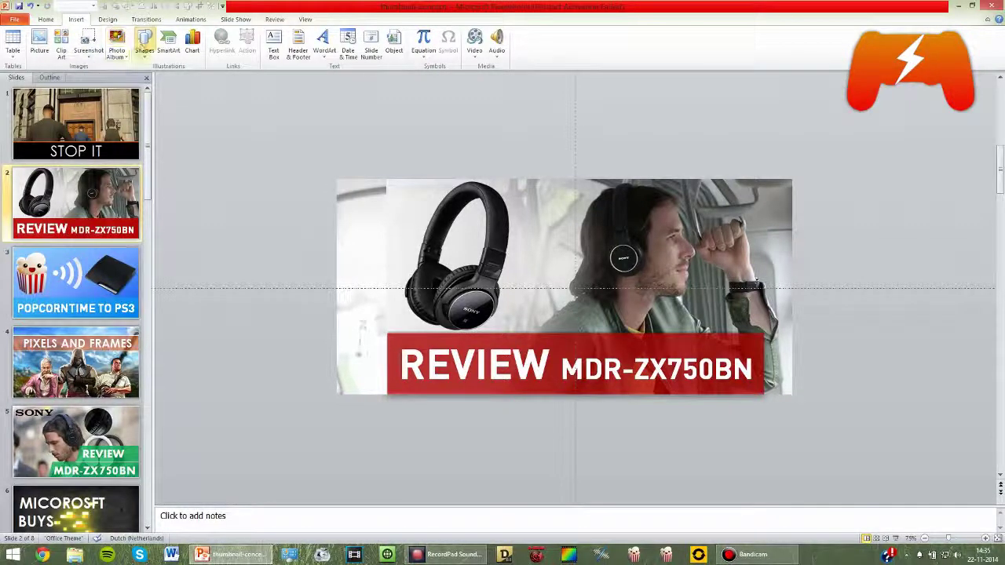
click(144, 41)
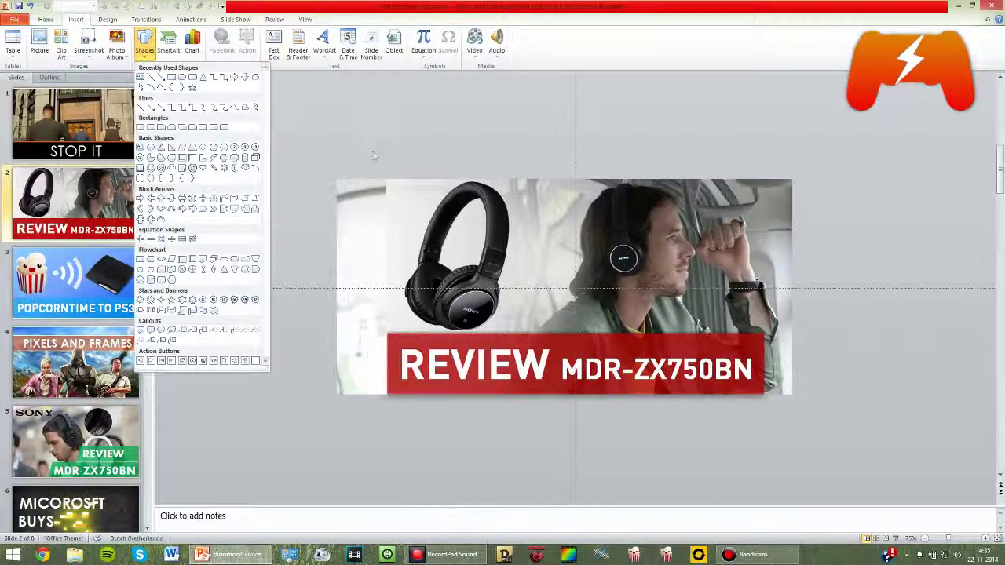
click(141, 128)
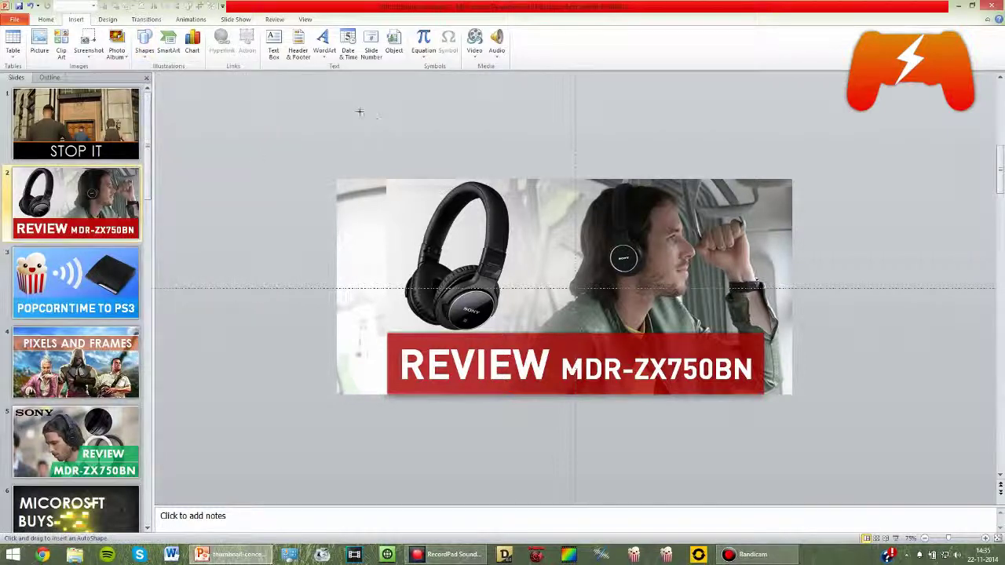
drag(311, 207, 495, 288)
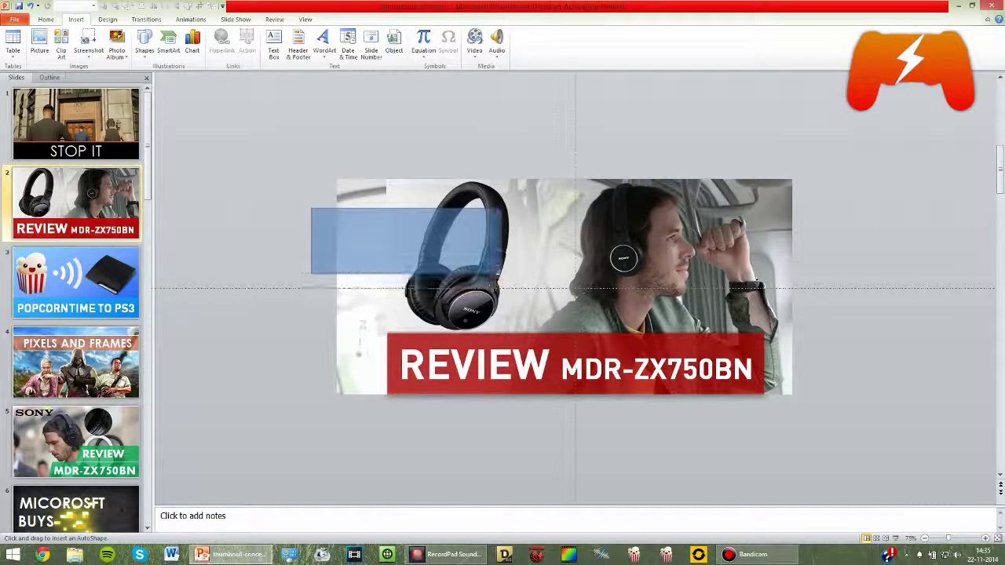
drag(501, 274, 501, 274)
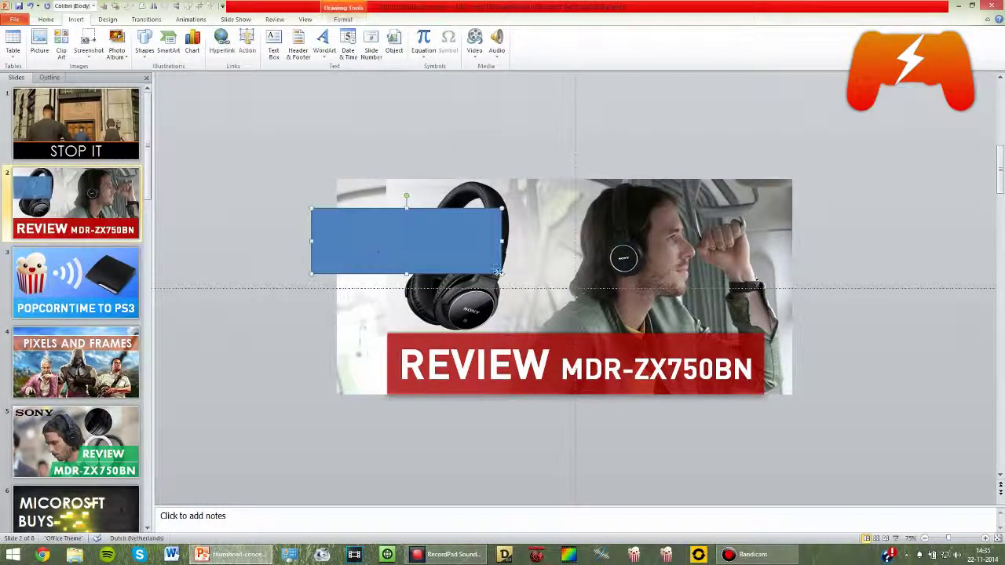
Move the blue rectangle right over the man's face and bring up its options menu.
drag(404, 243, 538, 256)
right_click(539, 257)
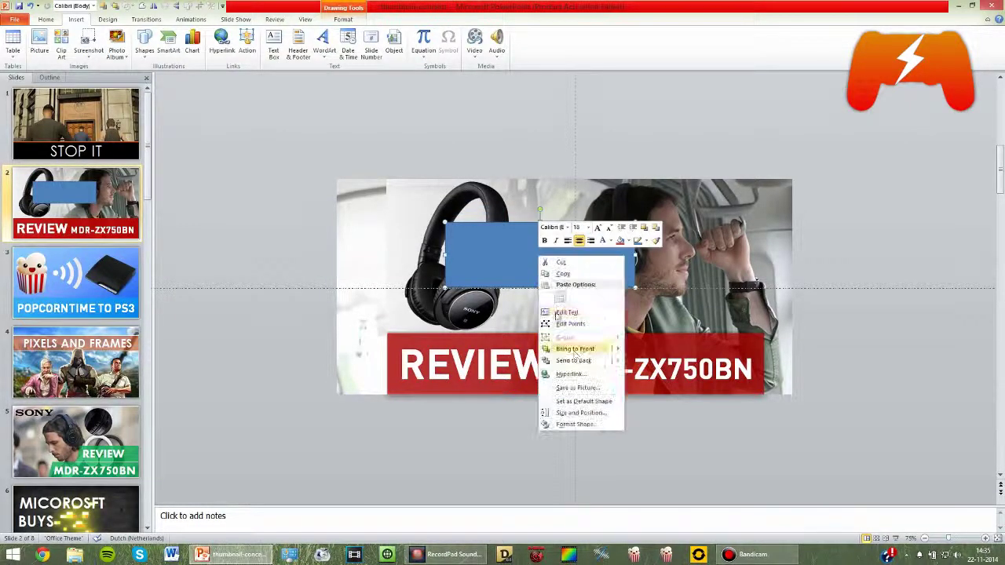
click(498, 253)
right_click(512, 247)
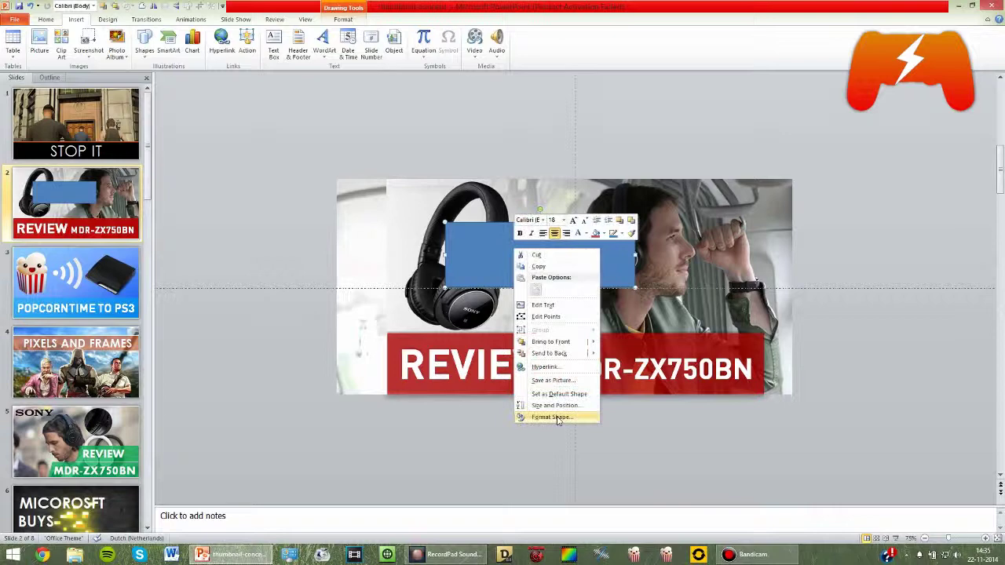
Give the rectangle a Dark Red solid fill, 37% transparency and no outline.
click(556, 413)
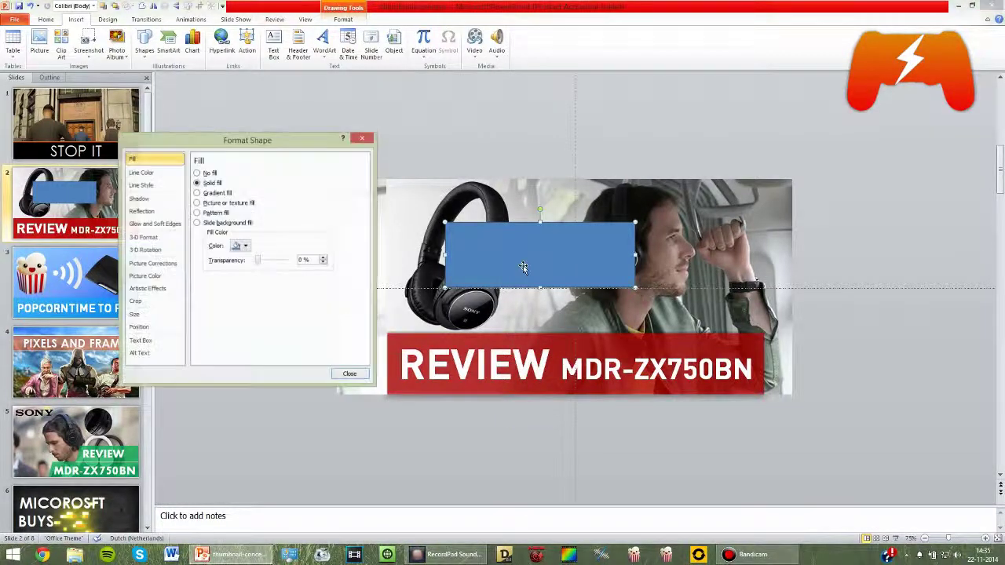
click(246, 247)
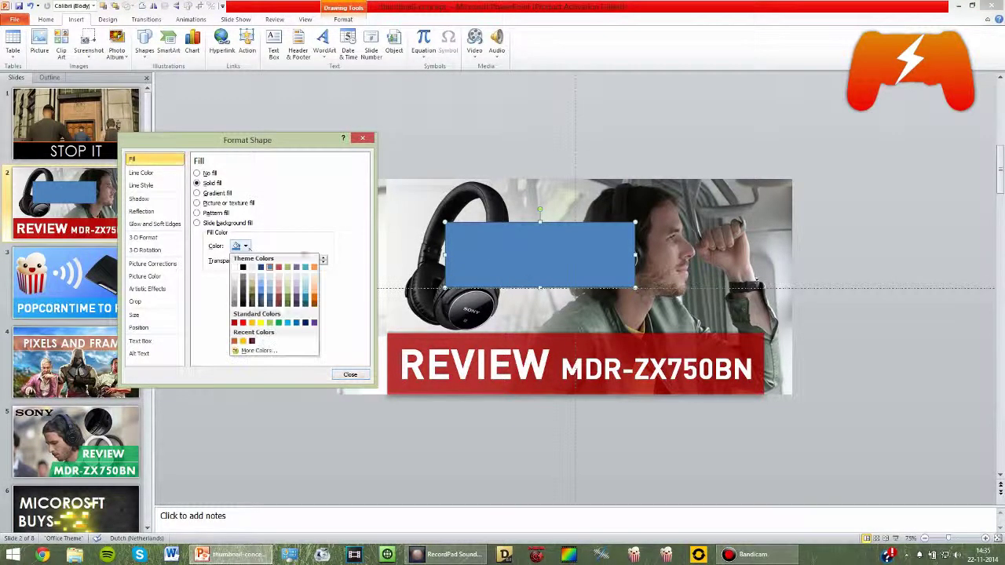
click(235, 323)
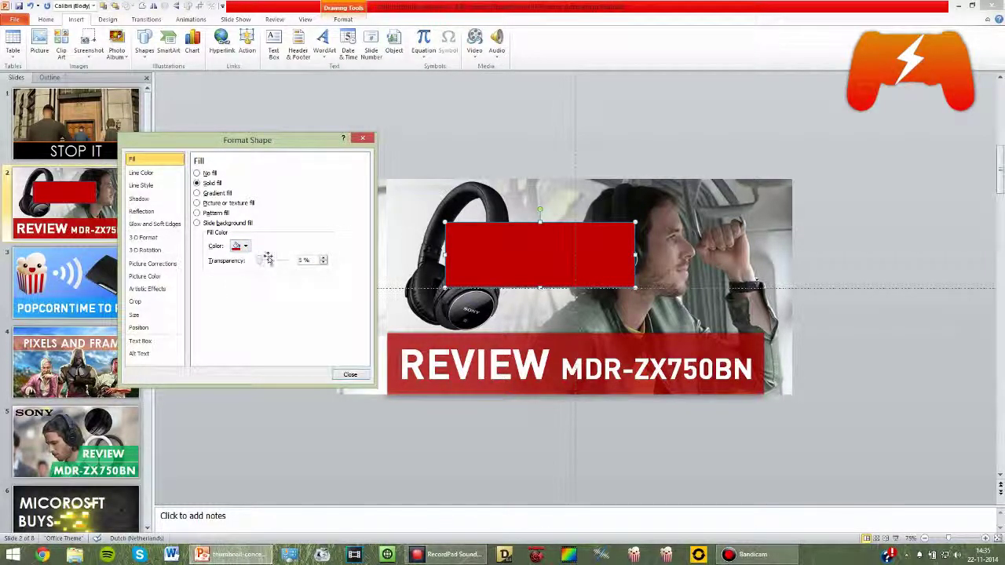
drag(260, 263, 268, 260)
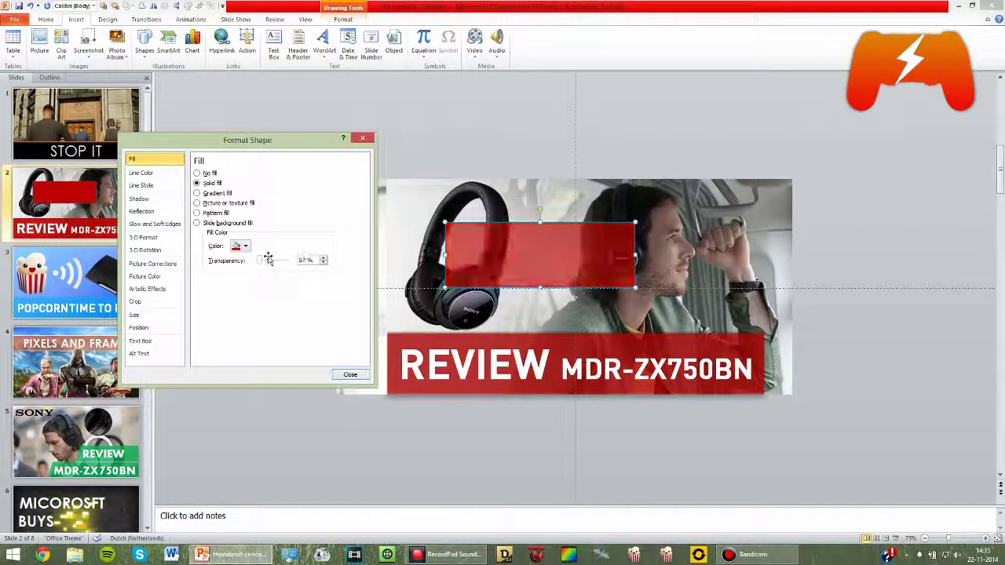
click(173, 174)
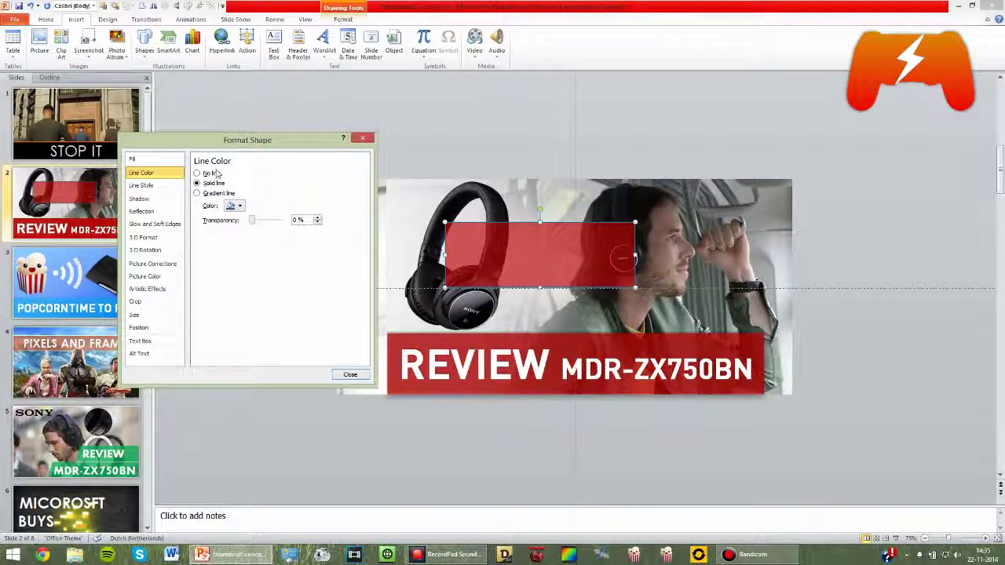
click(211, 174)
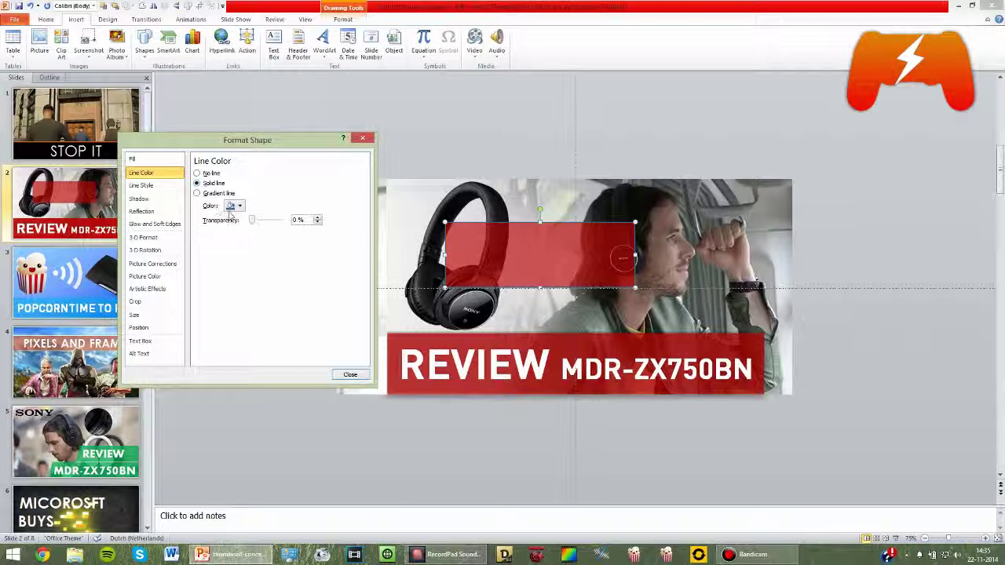
click(233, 206)
click(233, 209)
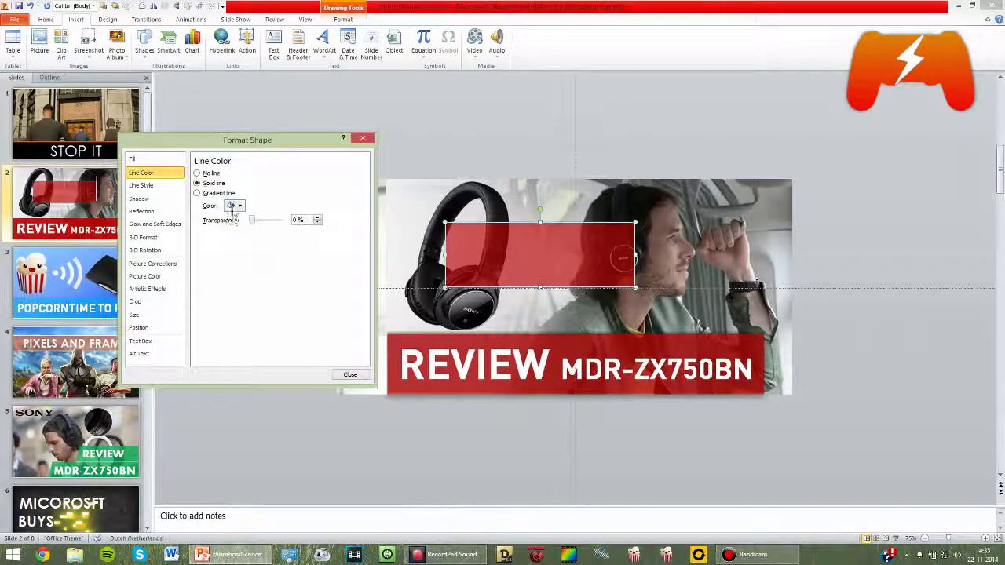
click(231, 206)
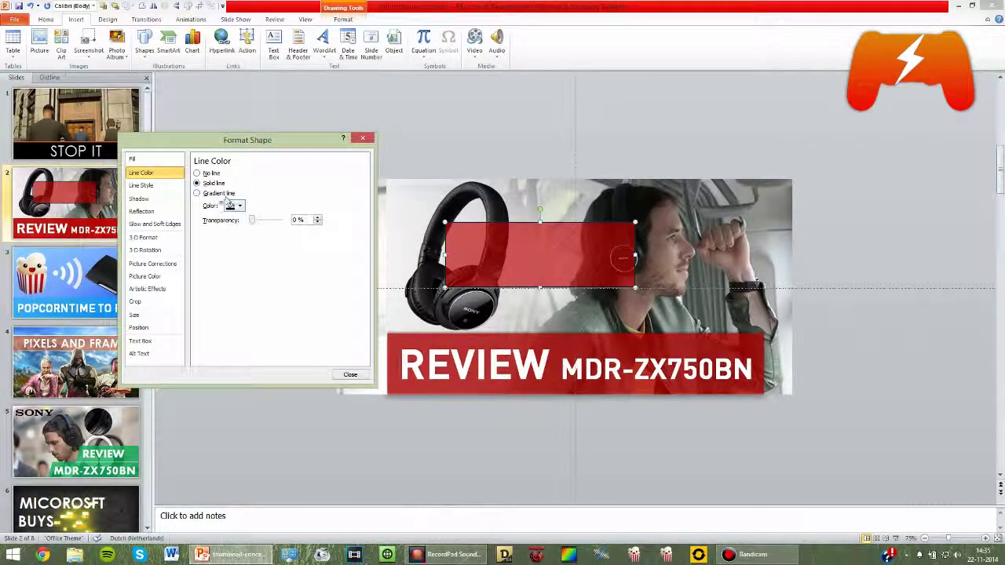
click(132, 159)
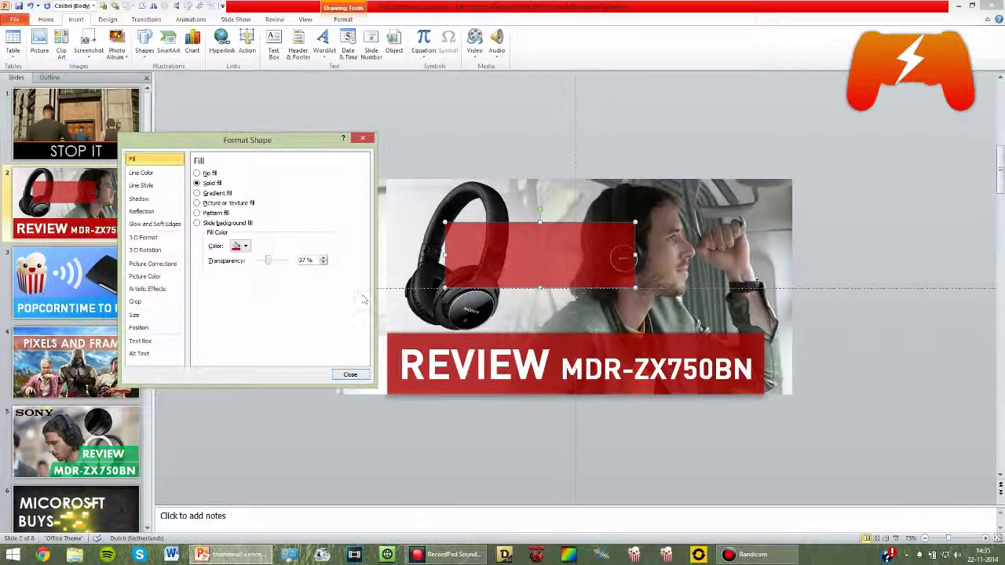
click(350, 375)
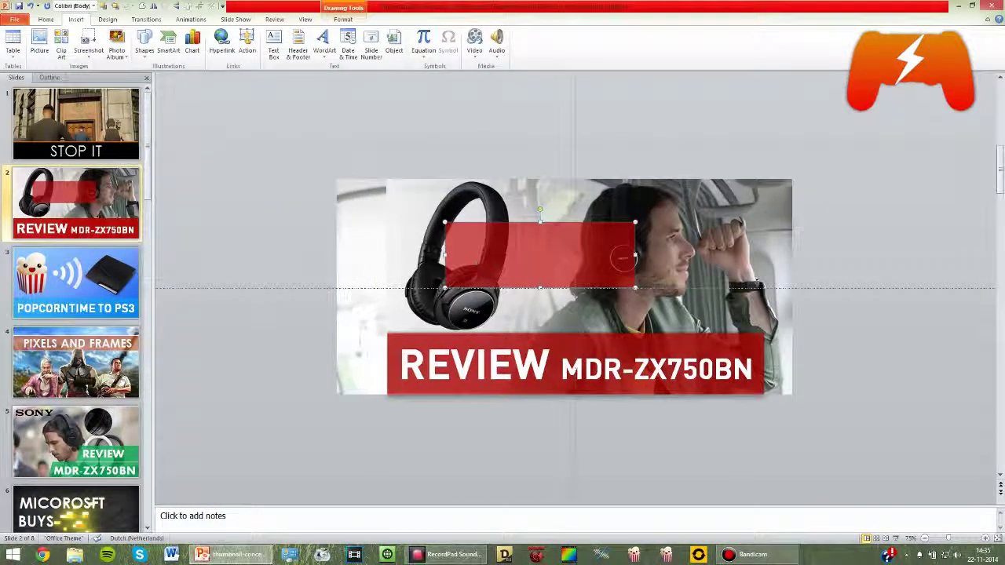
Enter font name DigifitN for the red box text and enlarge it once.
click(541, 257)
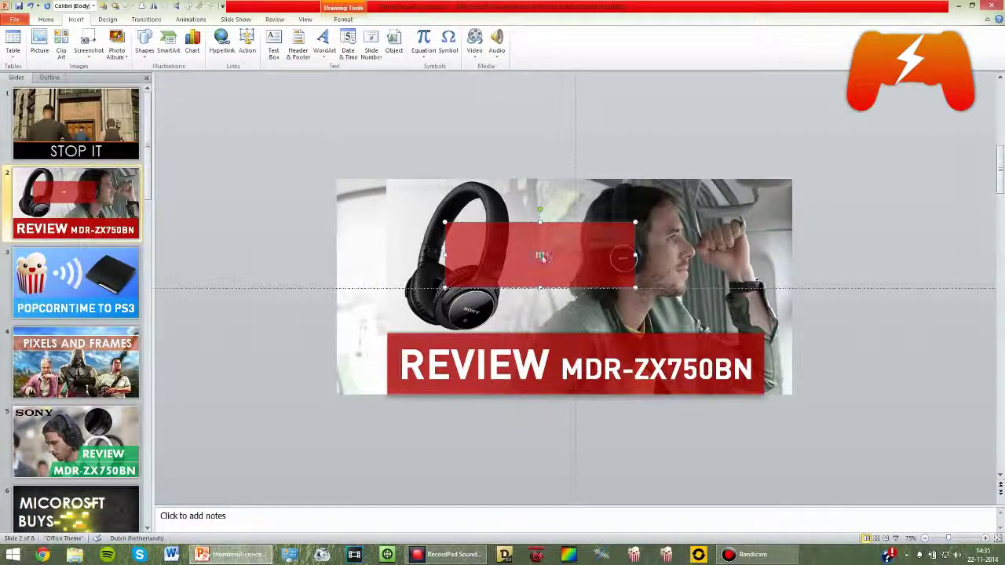
click(49, 19)
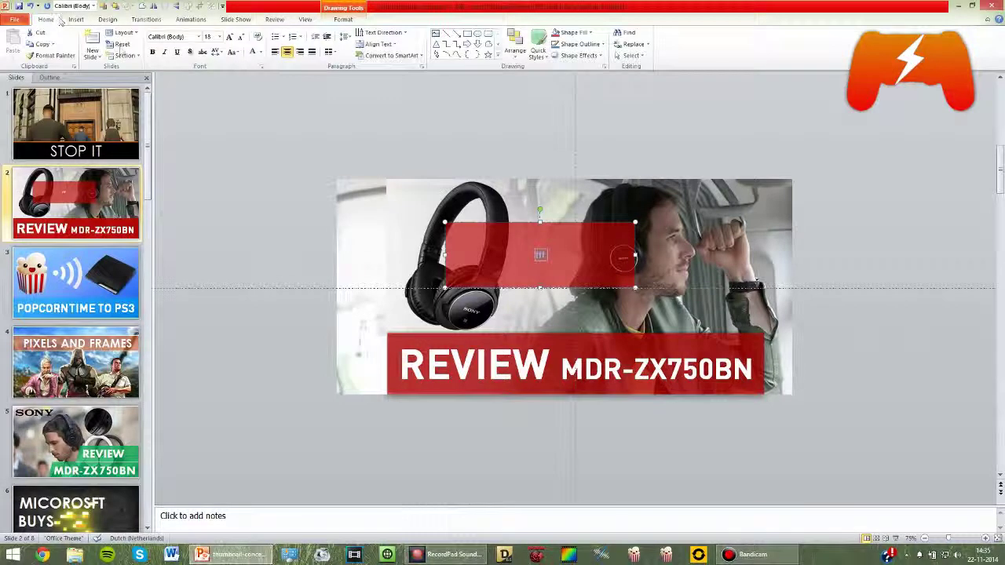
click(166, 36)
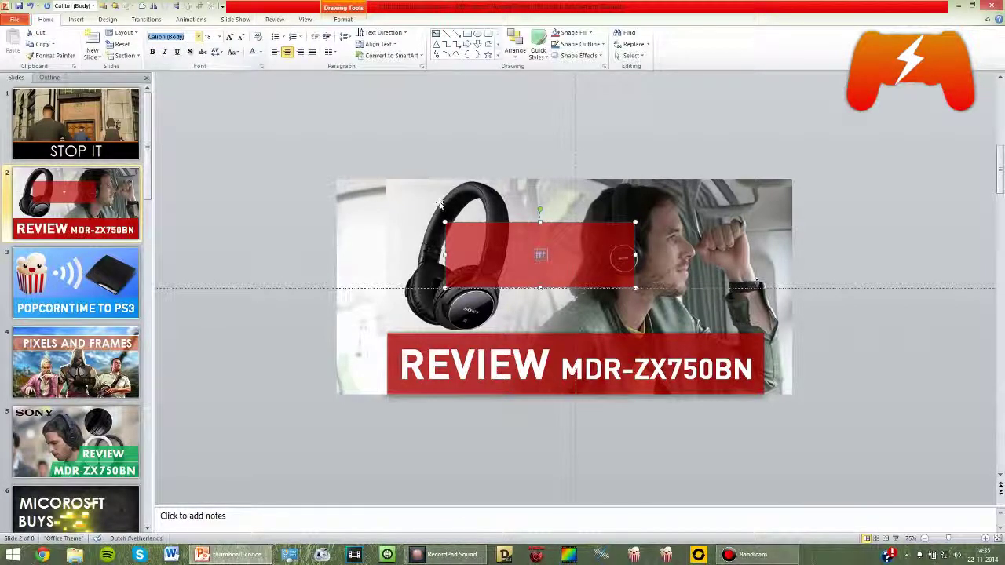
text(Digifit)
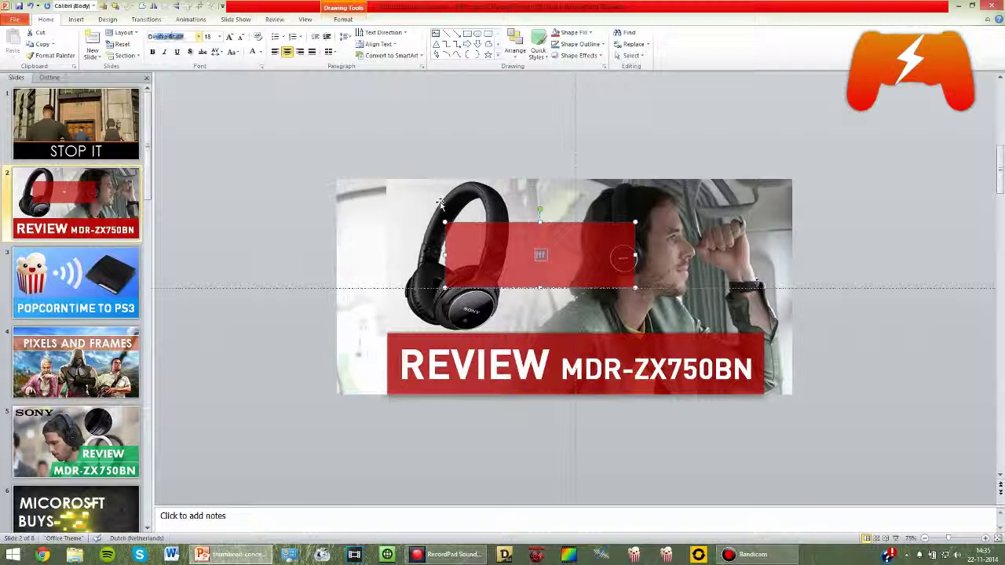
text(N)
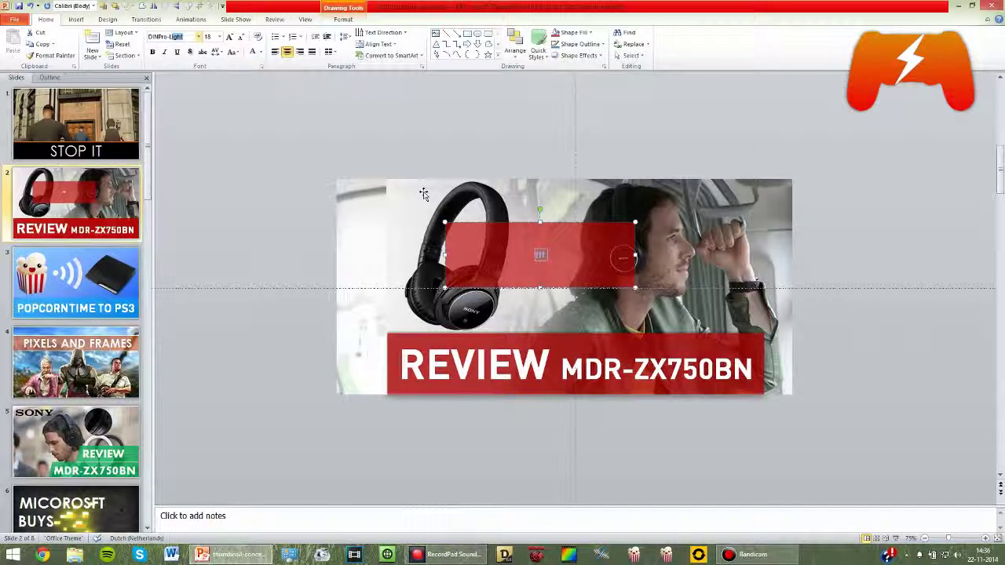
key(Return)
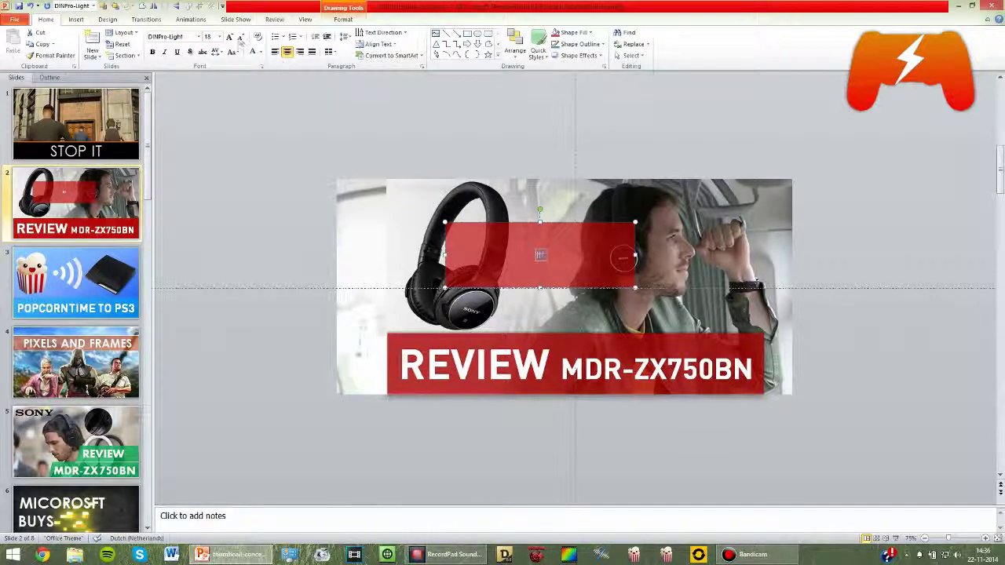
click(228, 37)
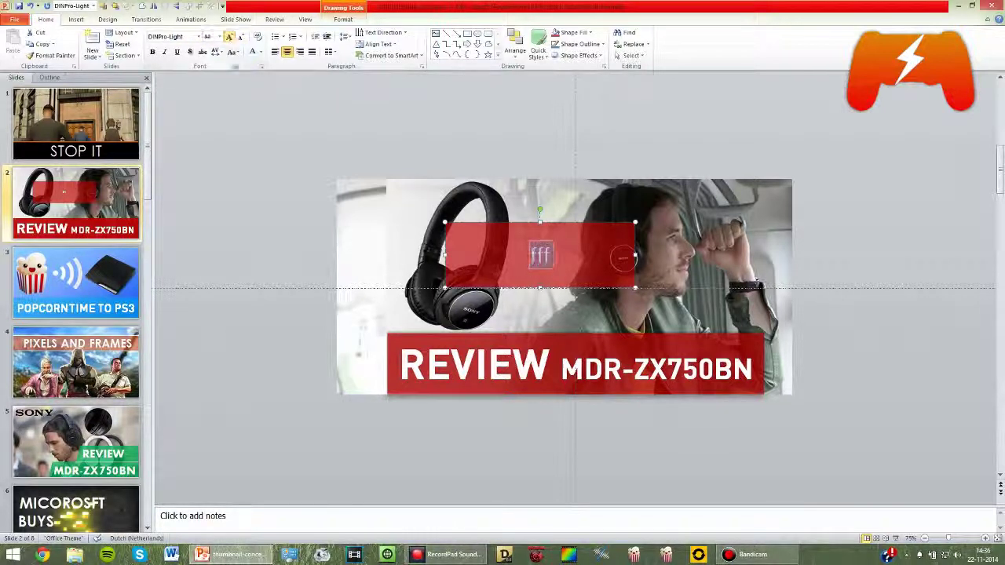
click(451, 365)
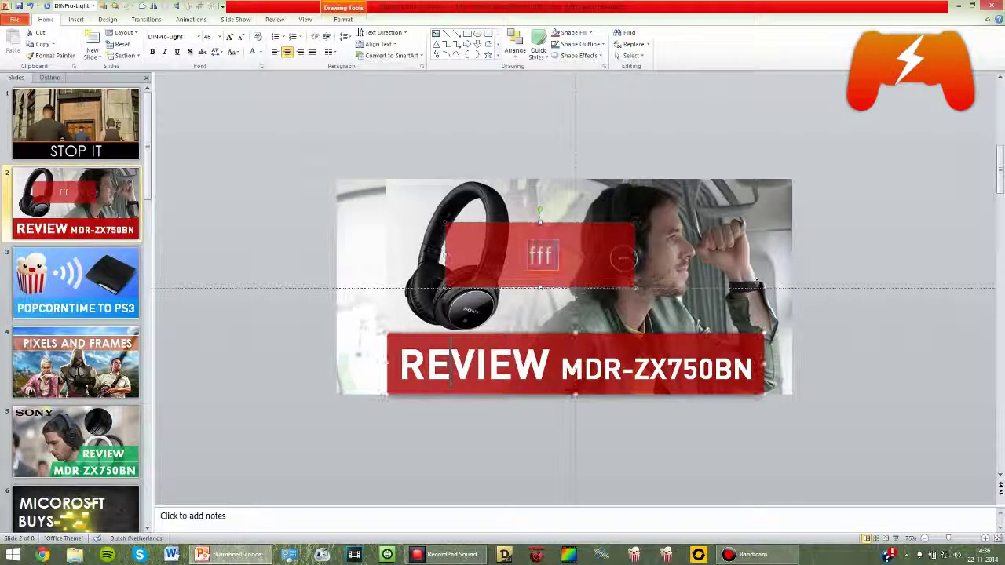
Apply DINPro-Bold, enlarge the text twice more and type 'Heuy' in the red box.
click(541, 253)
double_click(540, 253)
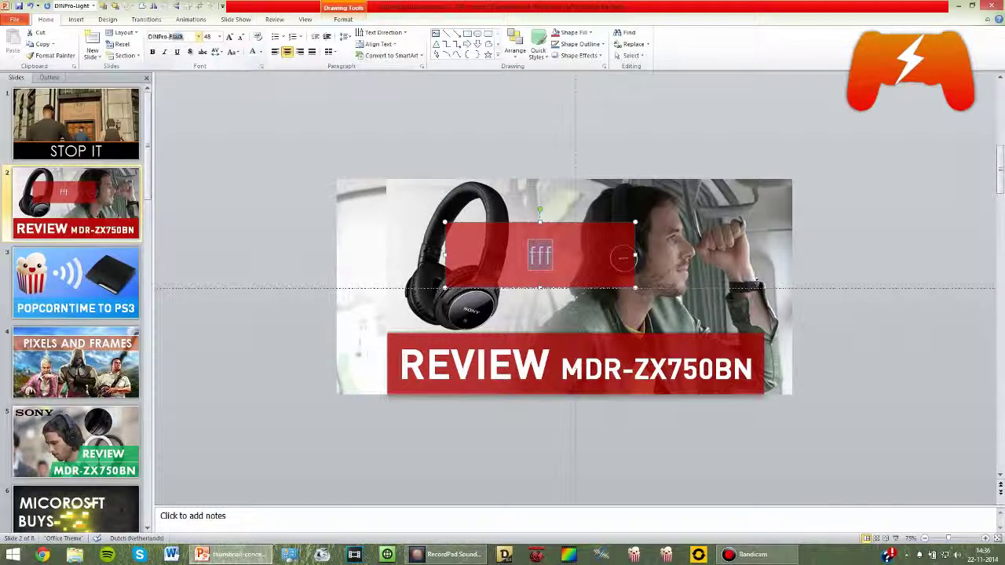
text(Bold)
key(Return)
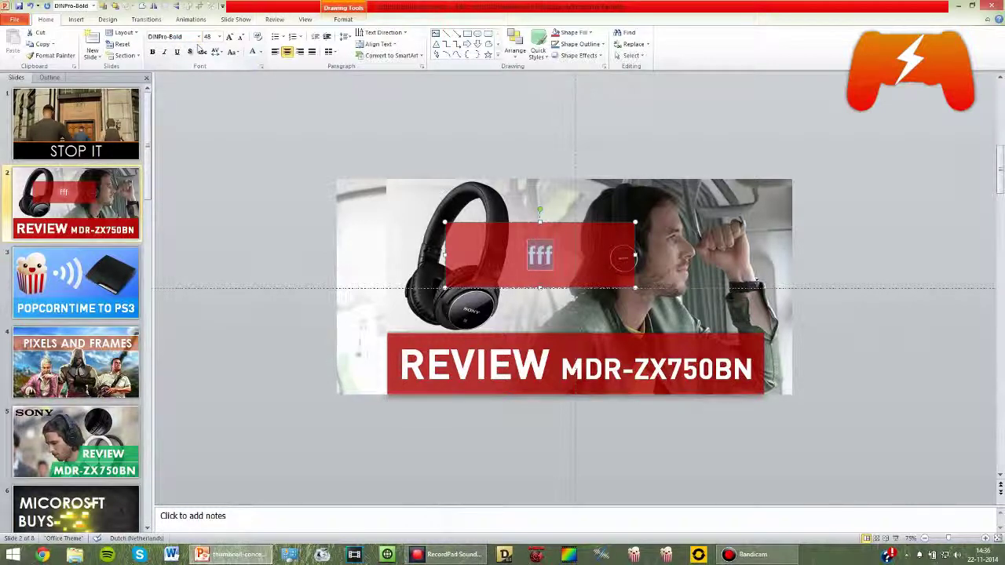
click(229, 37)
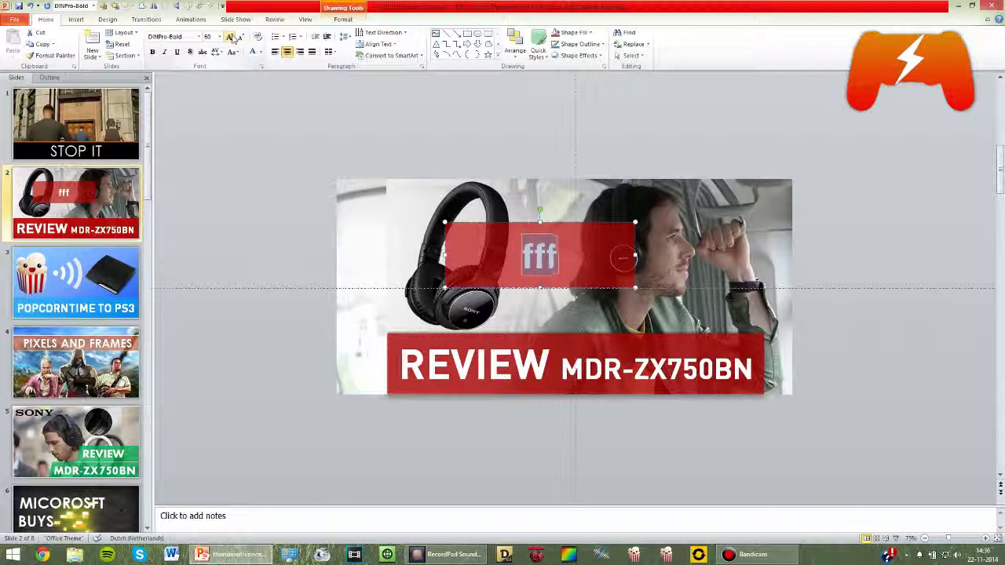
click(230, 37)
click(229, 37)
text(Heuy)
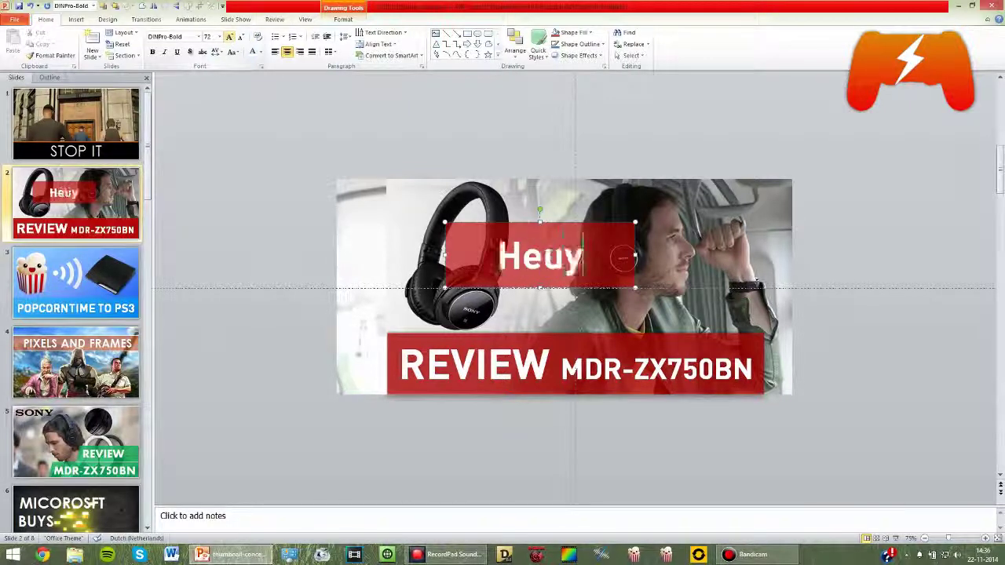
Drag the Heuy box down-left above the REVIEW banner and reselect it.
mouse_move(608, 256)
mouse_down()
mouse_move(526, 289)
mouse_move(558, 294)
mouse_up()
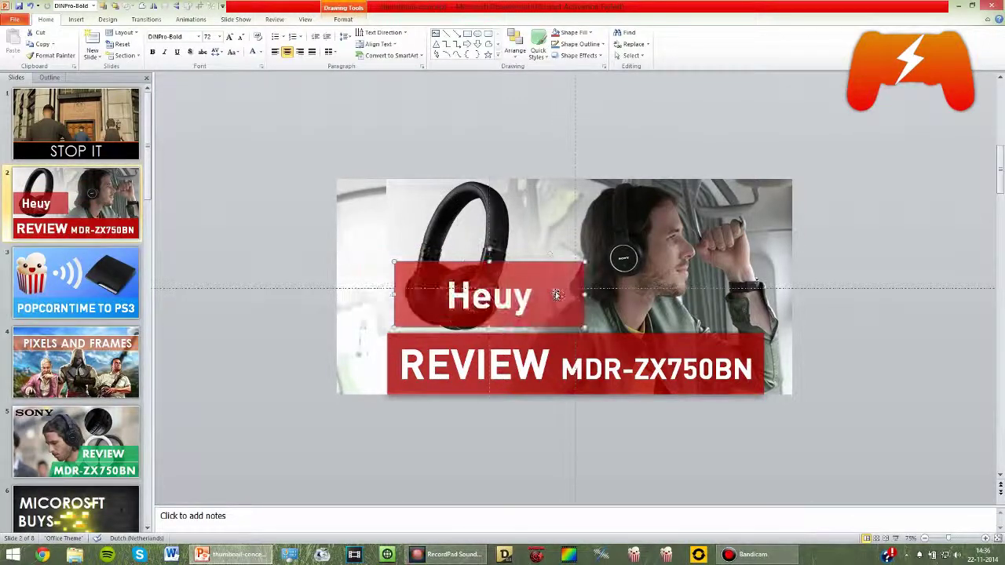
click(359, 18)
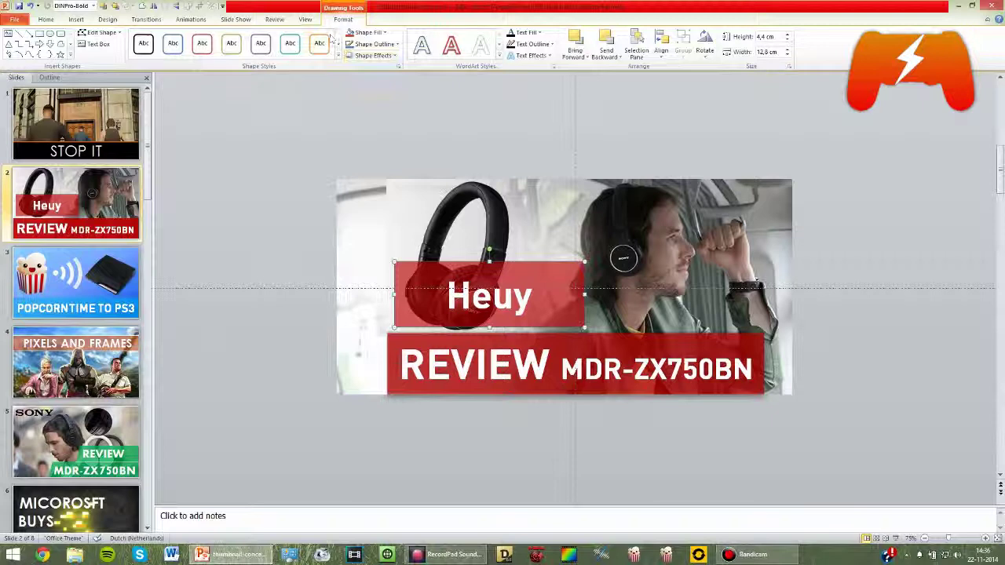
click(559, 271)
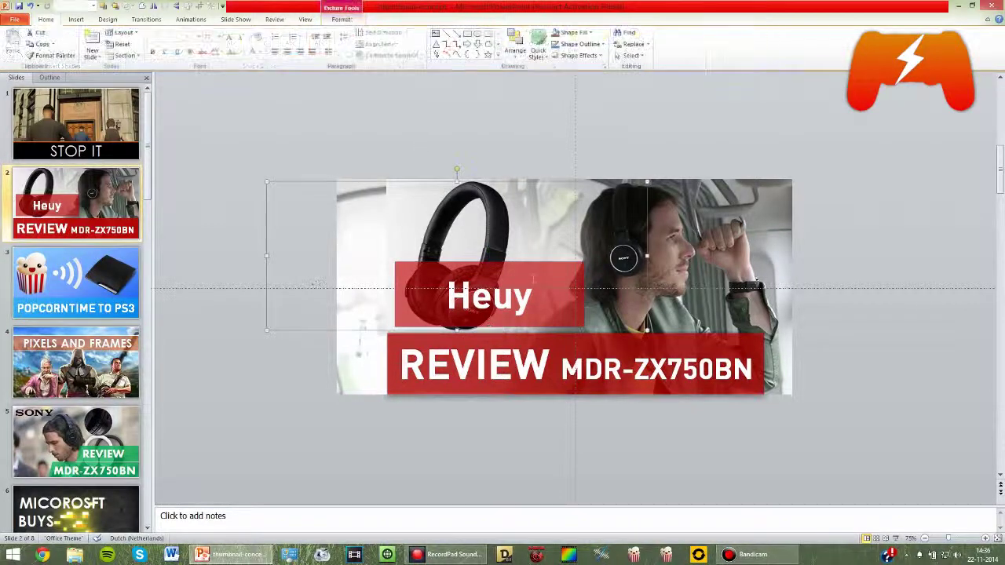
click(558, 271)
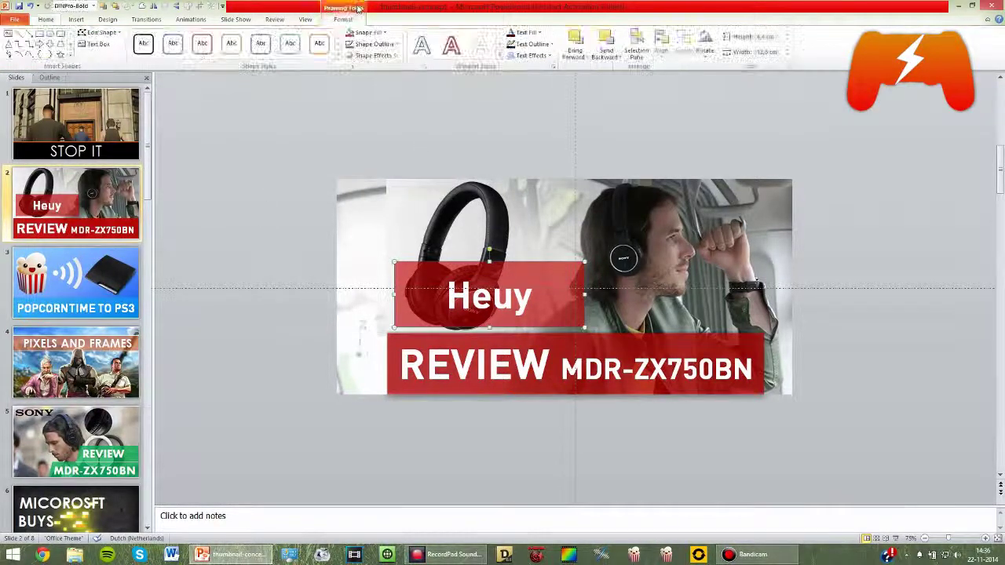
Try an outer shadow on the Heuy box, then delete the box.
click(372, 55)
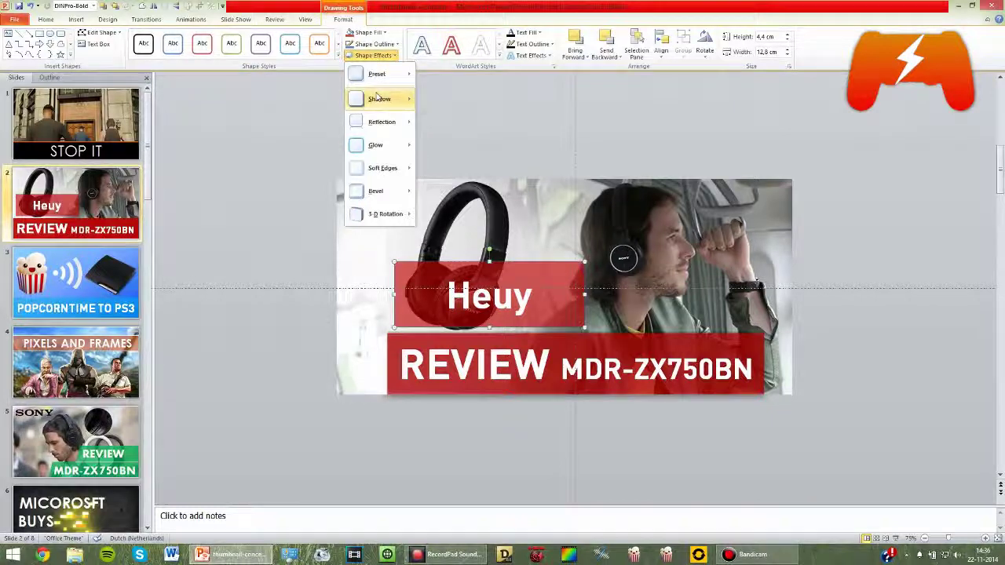
mouse_move(380, 99)
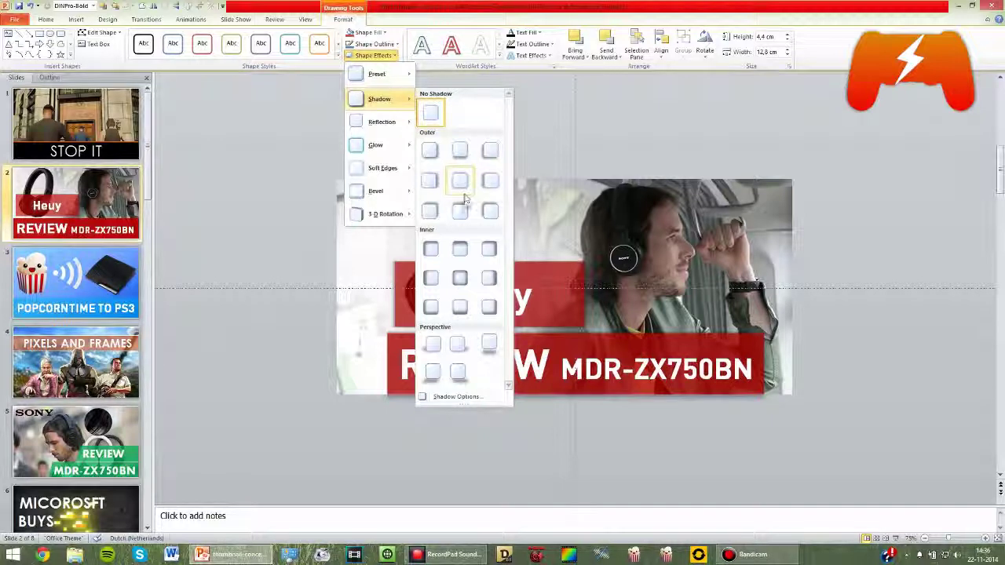
click(460, 210)
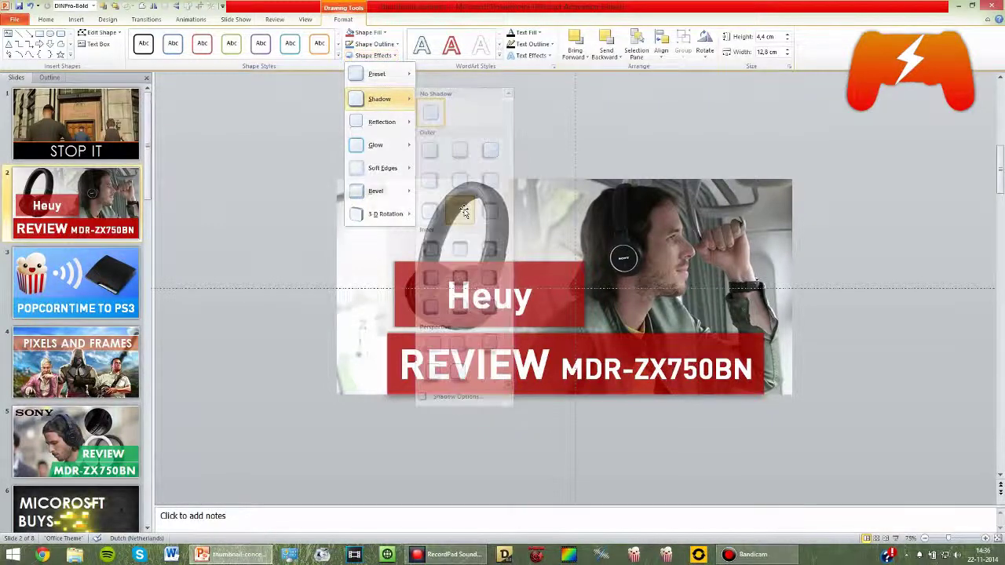
click(820, 316)
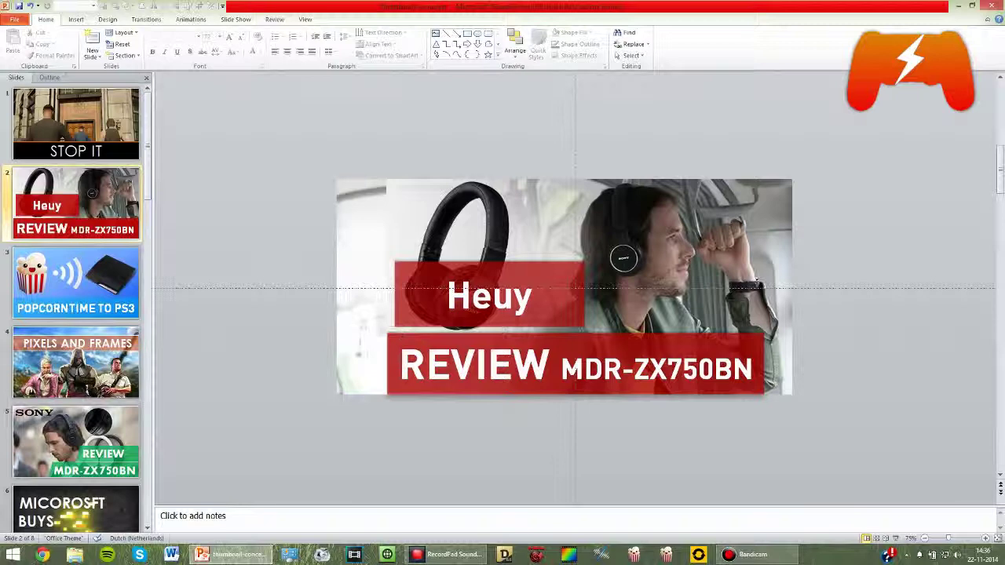
click(409, 295)
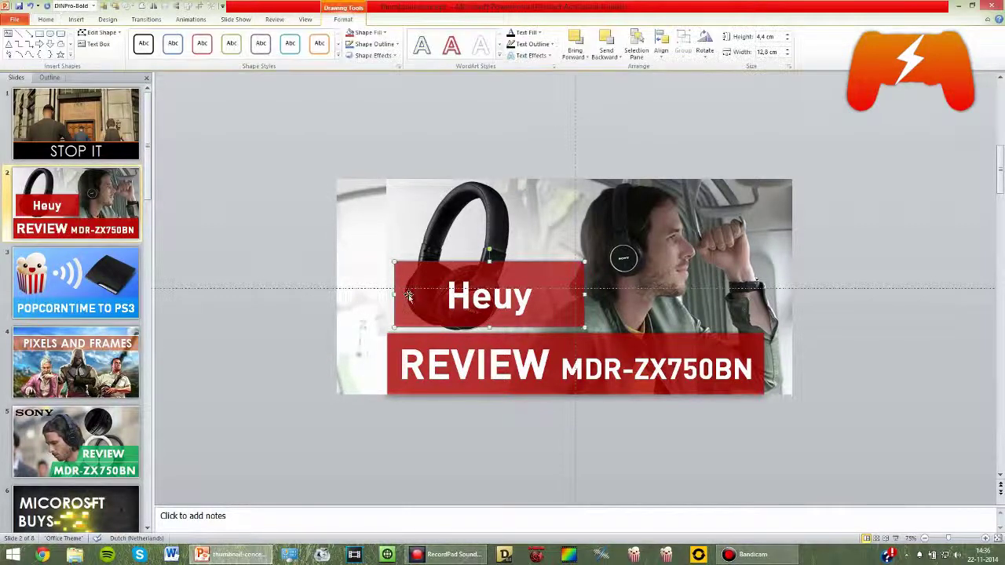
key(Delete)
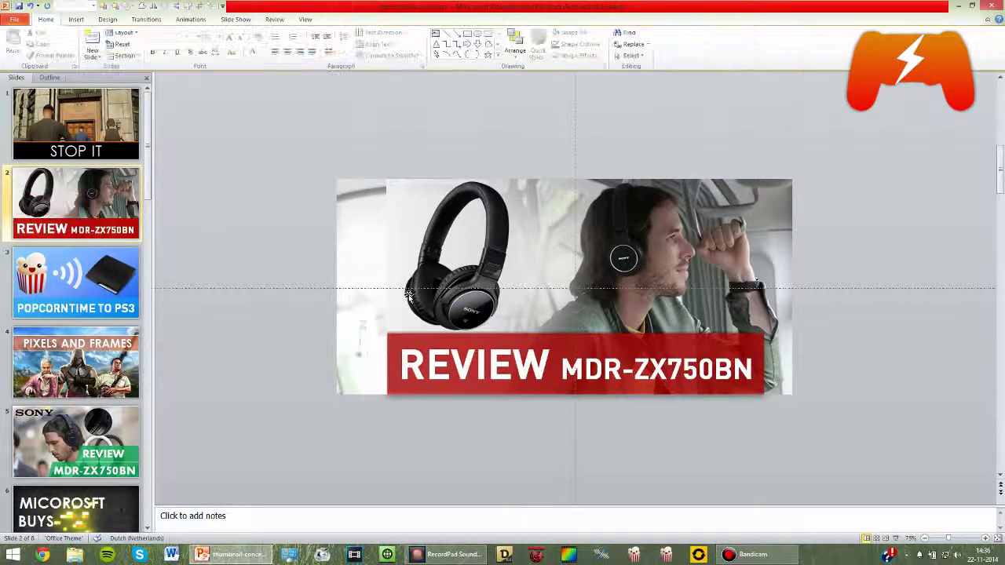
Drag the headphone picture off the slide and back beside the man, then show Picture Tools Format.
click(450, 257)
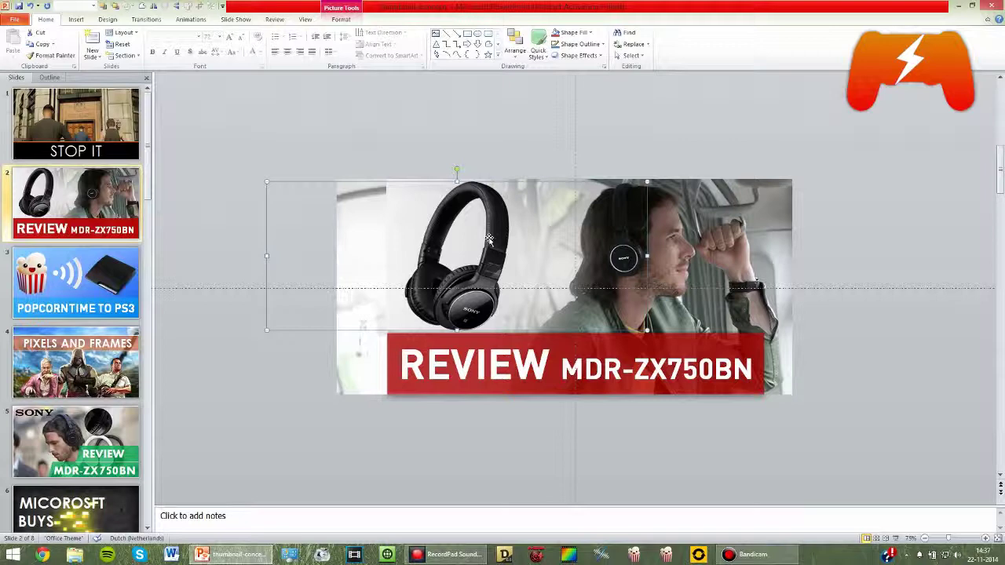
drag(490, 238, 314, 155)
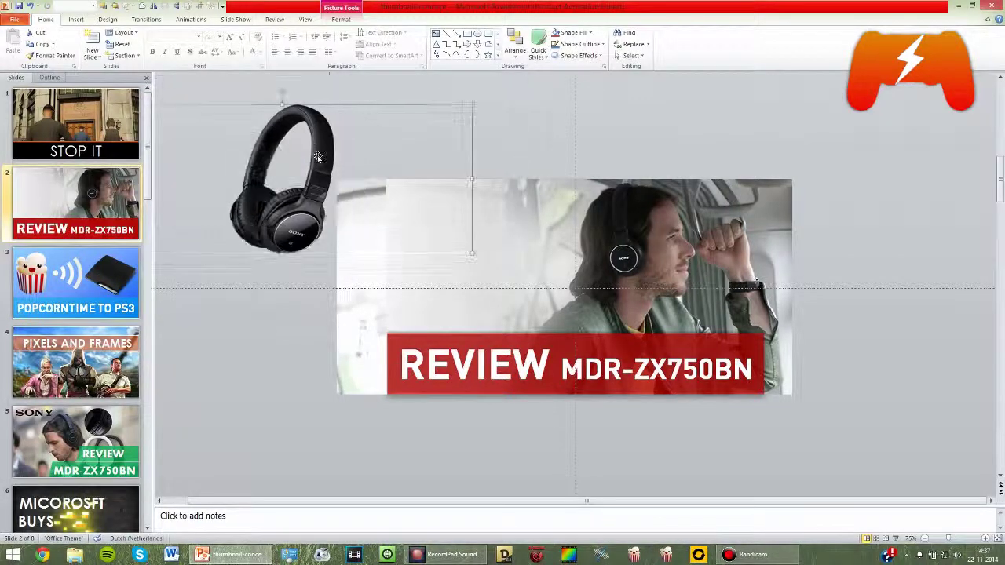
drag(458, 225, 515, 232)
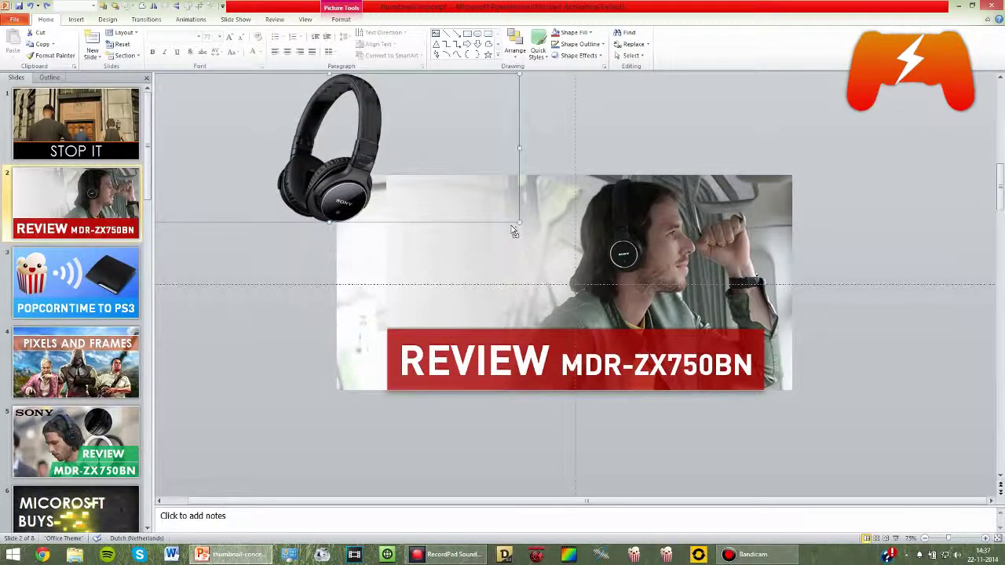
click(334, 21)
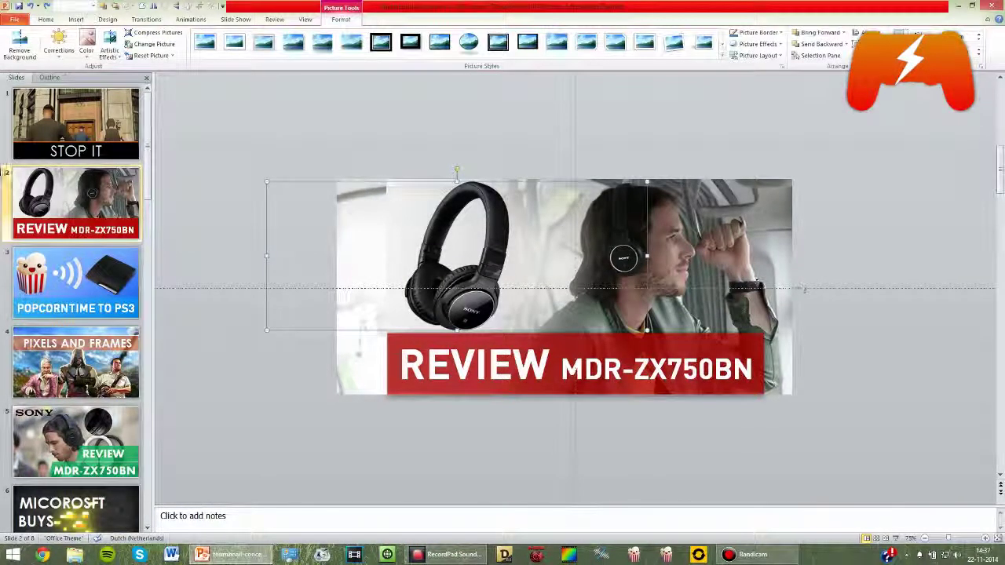
Remove the headphone picture's background, keep the changes, and reselect the cut-out headphones.
click(24, 52)
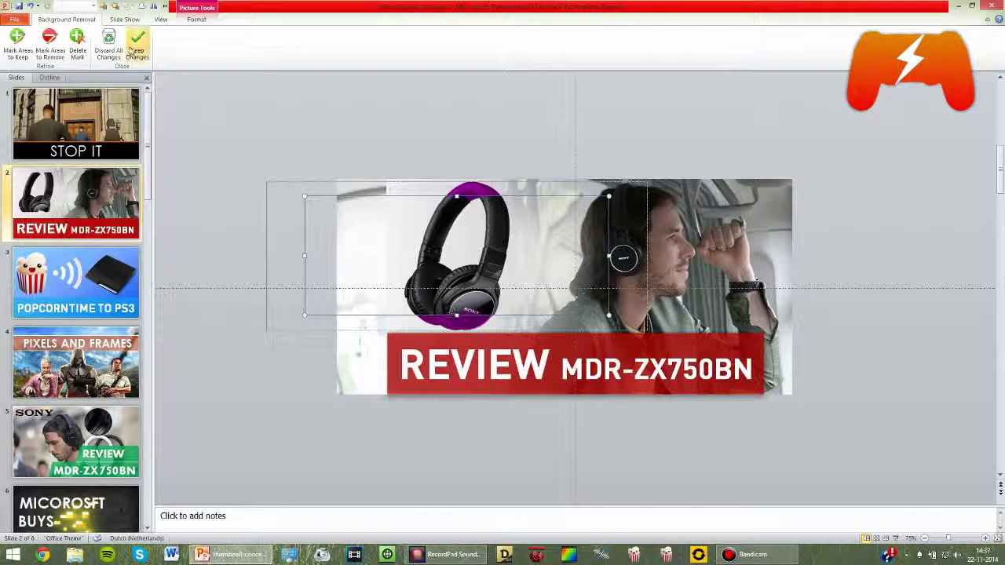
click(307, 119)
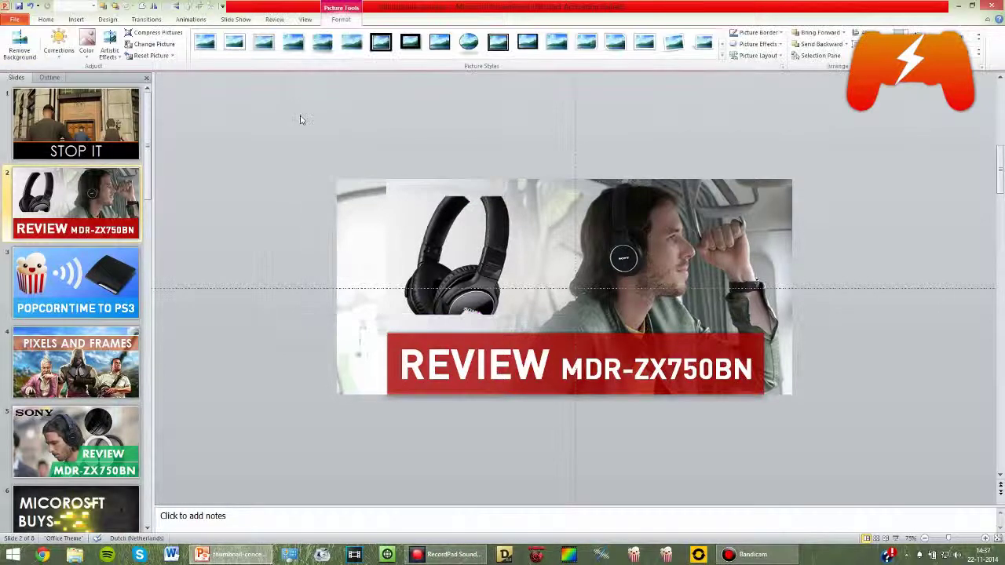
click(433, 224)
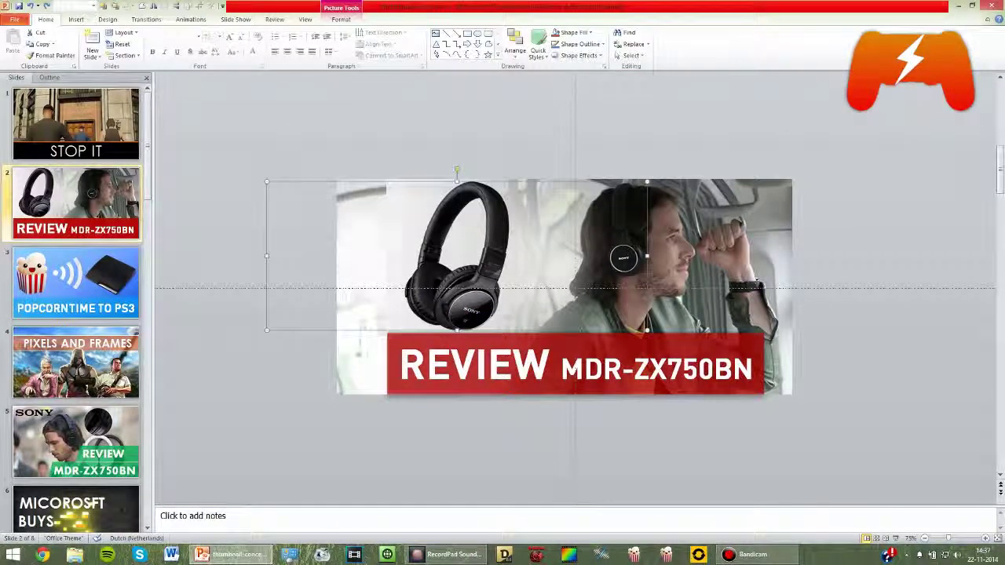
click(366, 149)
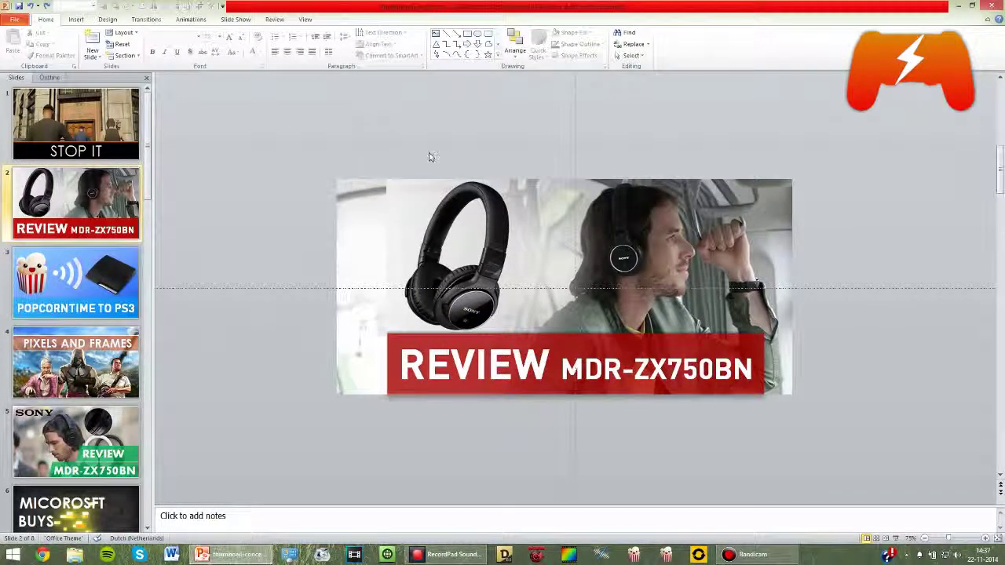
click(526, 263)
click(351, 22)
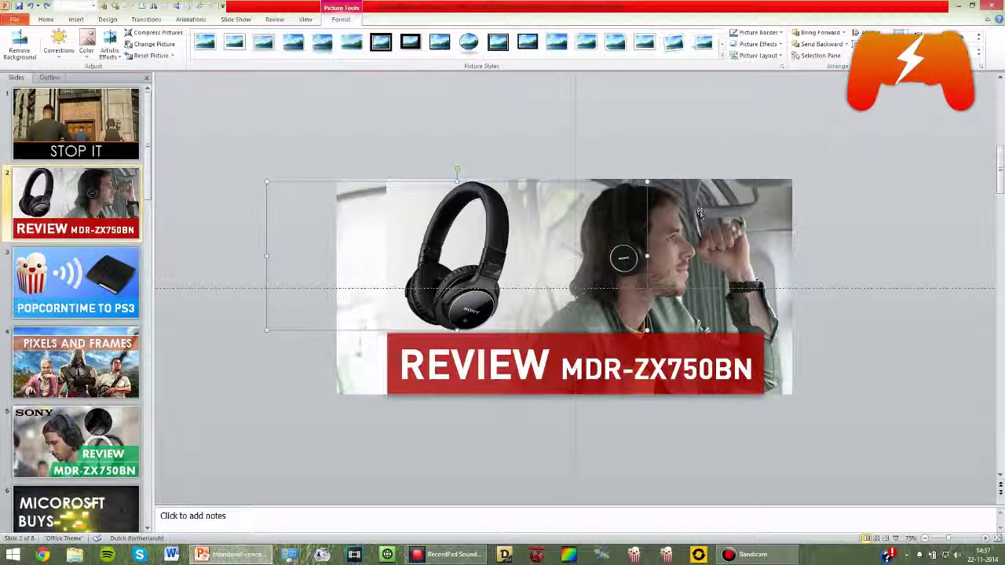
Drag the semi-transparent white shape to the slide's right edge, partly over the man's photo.
click(419, 182)
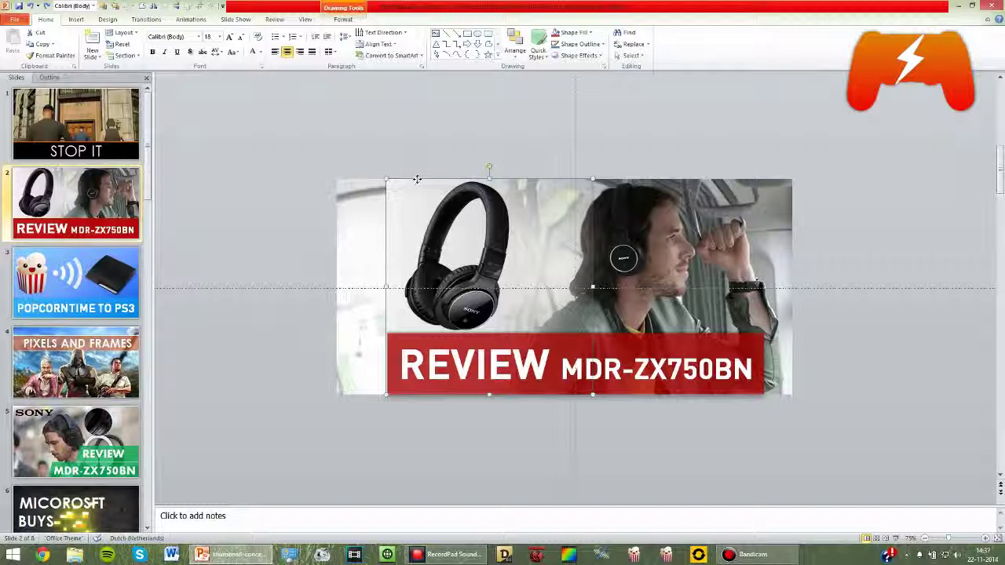
drag(418, 179, 834, 183)
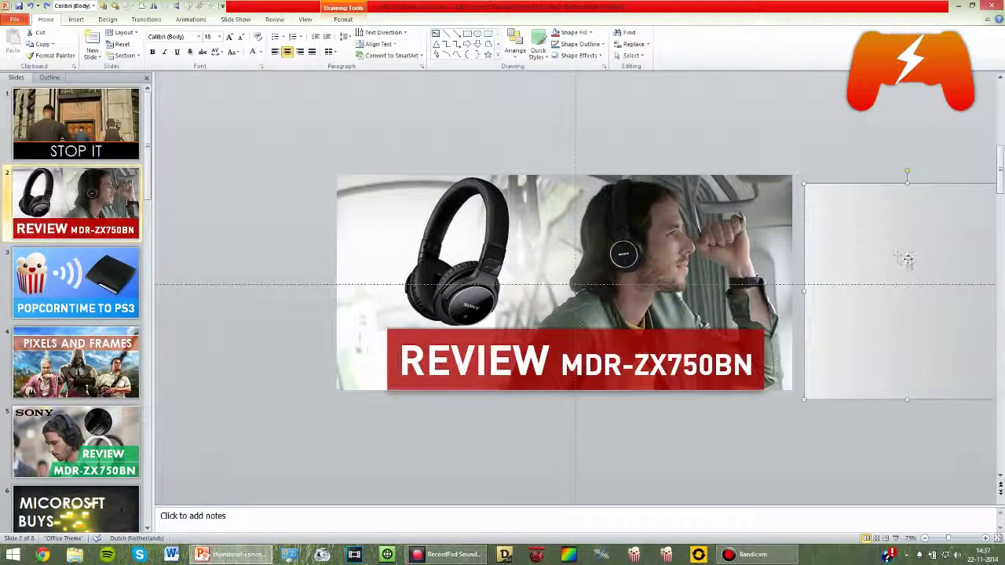
drag(907, 259, 496, 255)
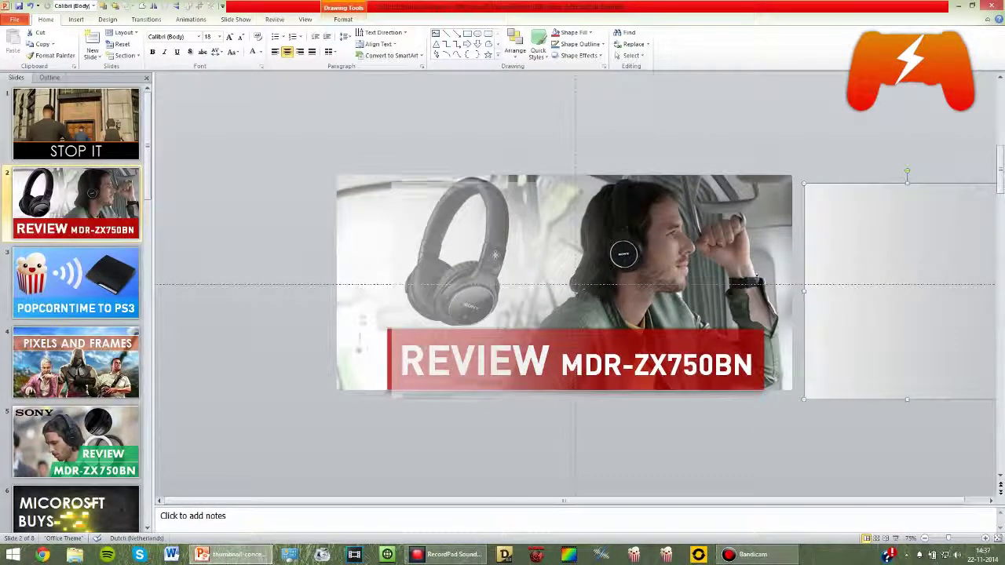
drag(496, 255, 794, 324)
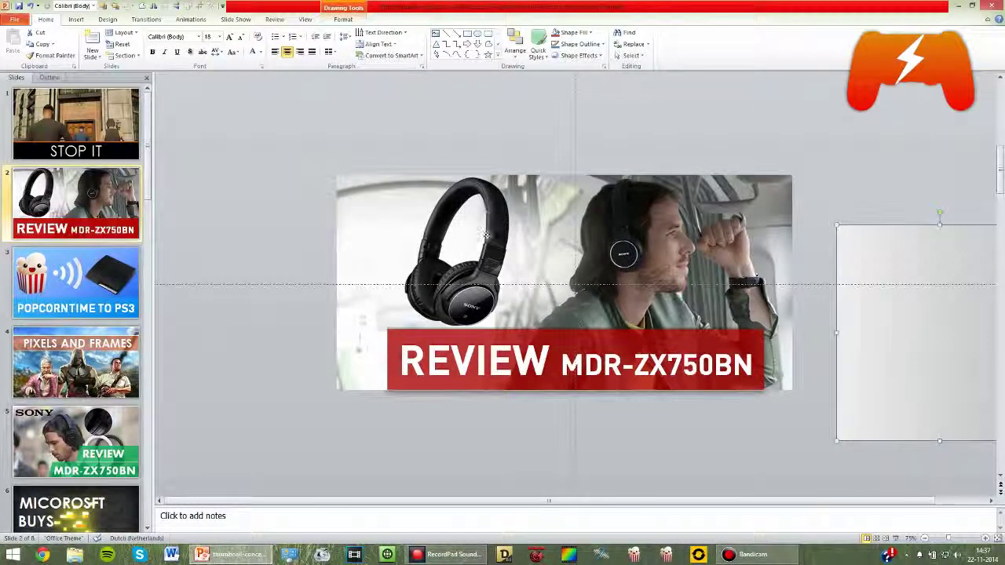
drag(486, 234, 487, 161)
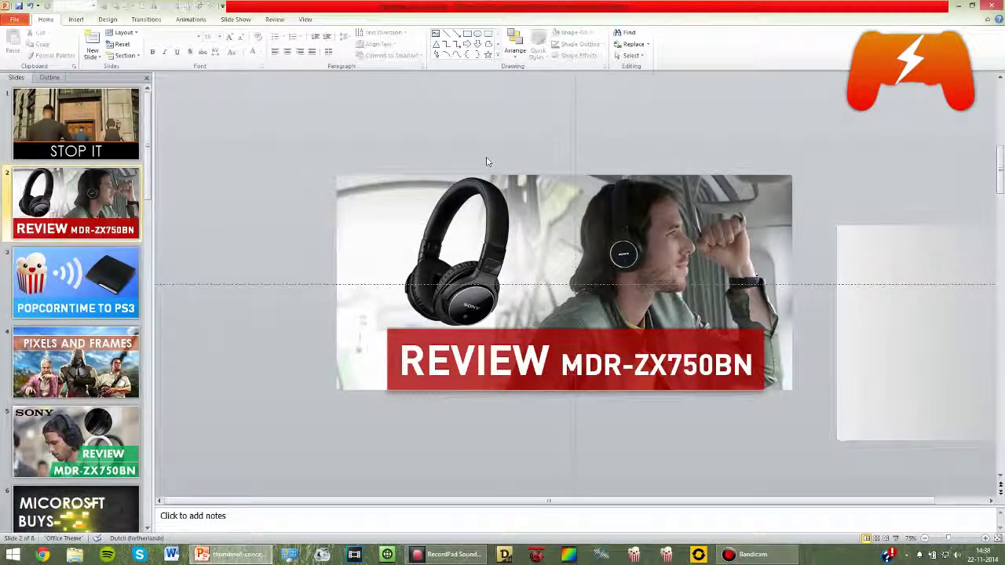
drag(486, 162, 487, 162)
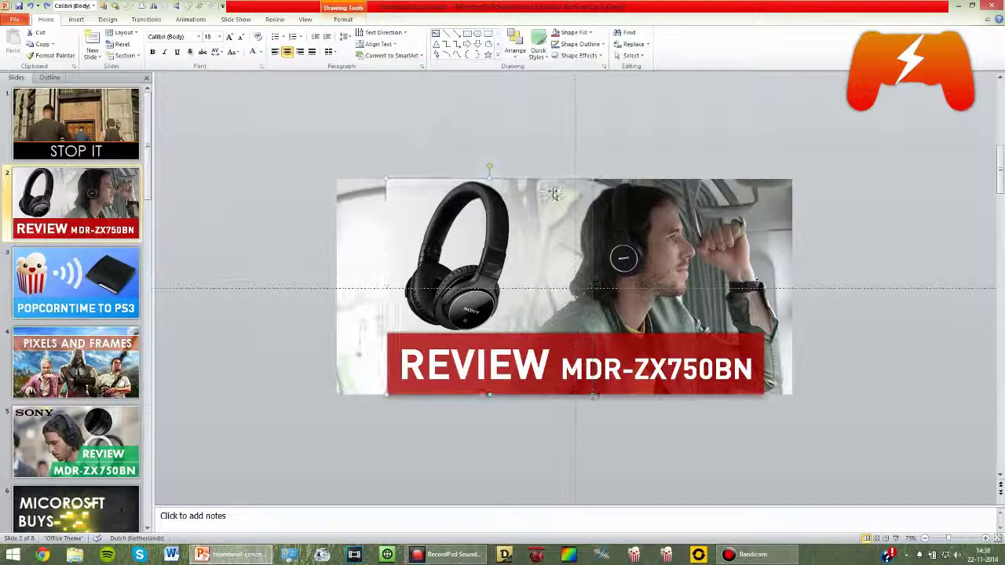
mouse_move(576, 200)
mouse_down()
mouse_move(414, 181)
mouse_move(740, 205)
mouse_up()
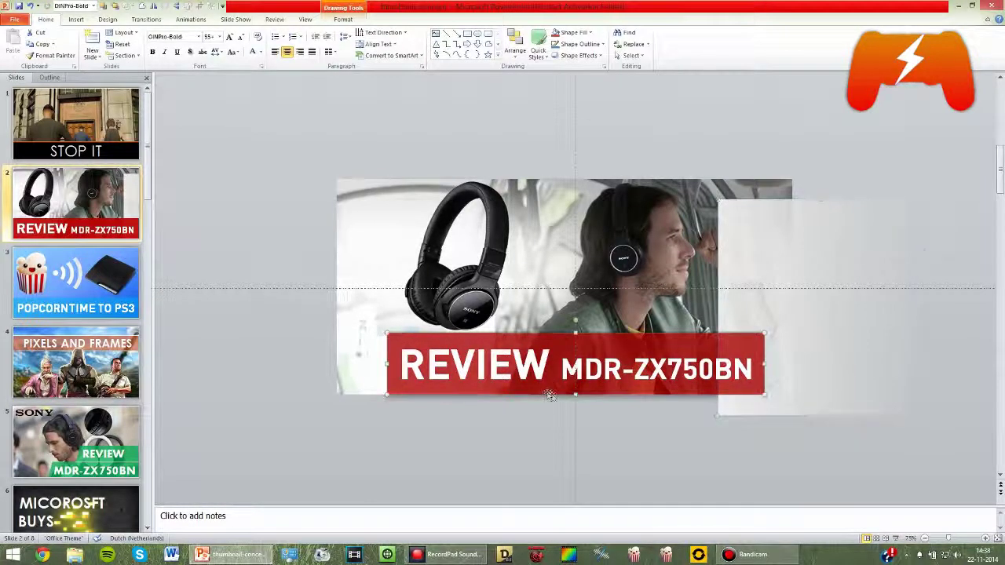
right_click(814, 274)
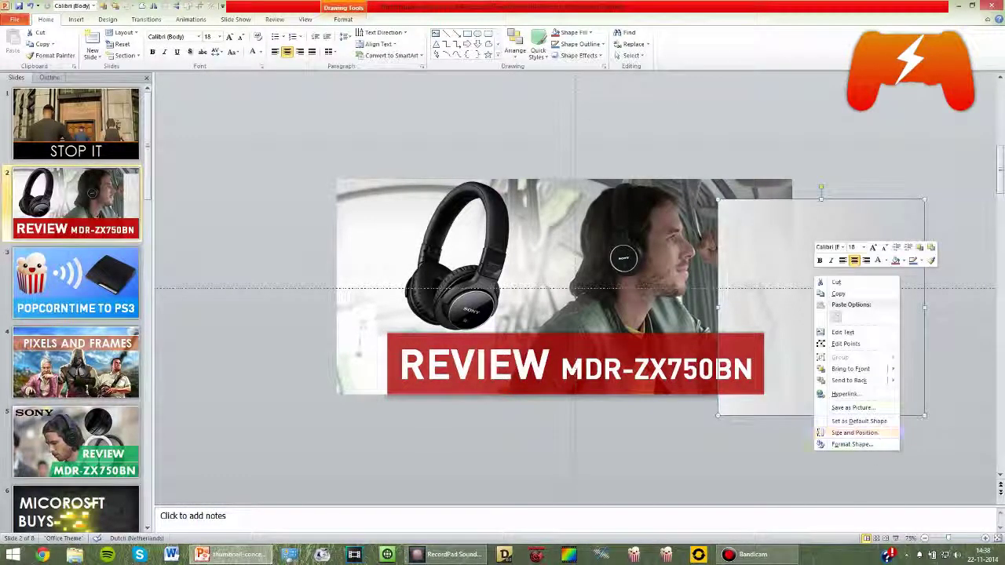
click(875, 447)
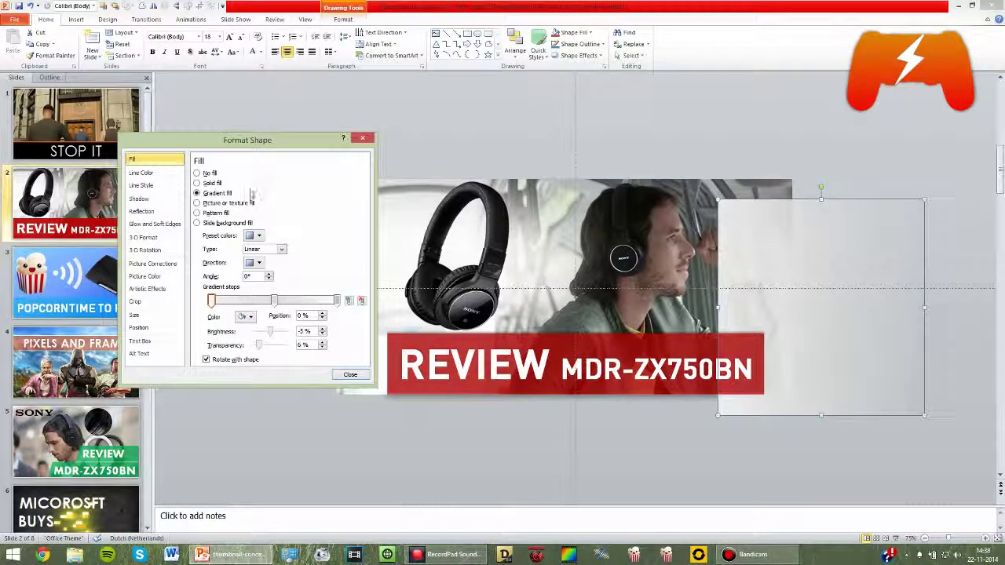
click(337, 300)
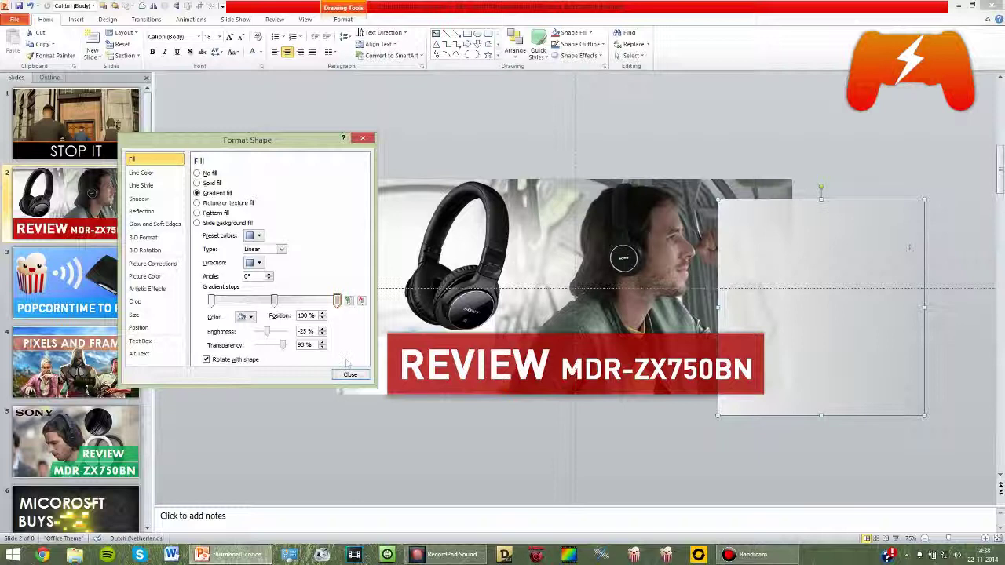
click(273, 301)
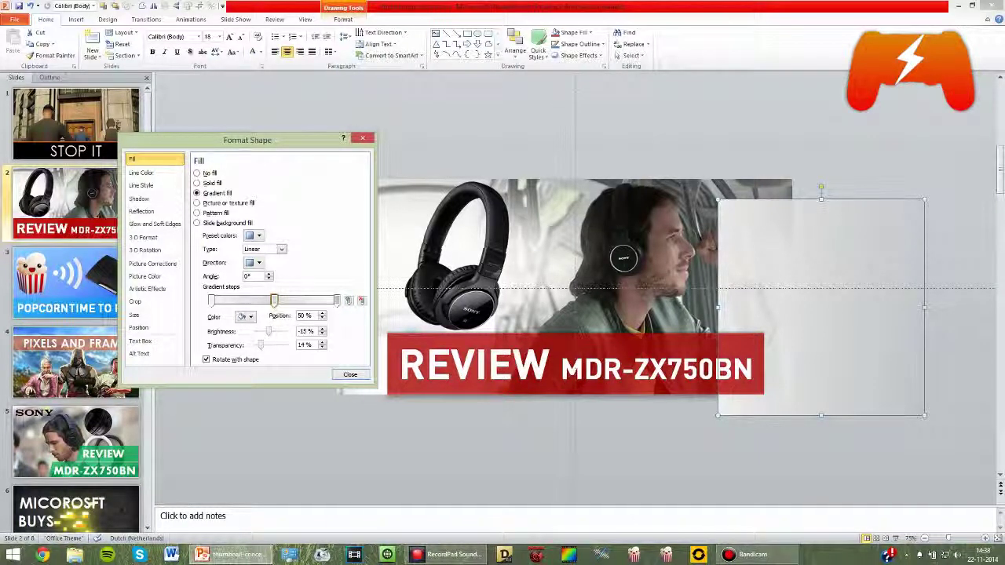
click(210, 301)
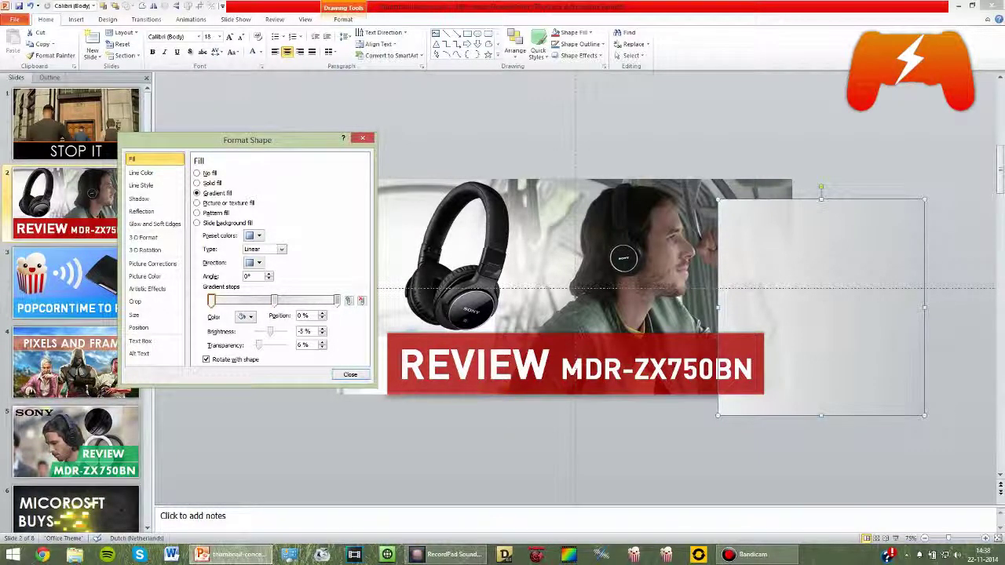
click(352, 374)
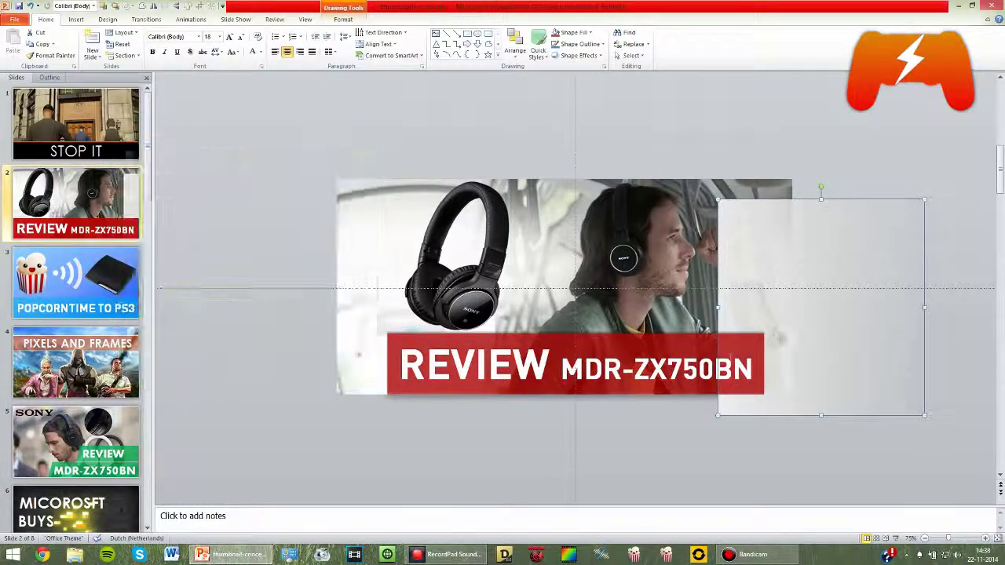
Move the white gradient shape left over the photo's left side, then check the stacked pictures.
mouse_move(776, 337)
mouse_down()
mouse_move(709, 387)
mouse_move(326, 361)
mouse_up()
click(68, 196)
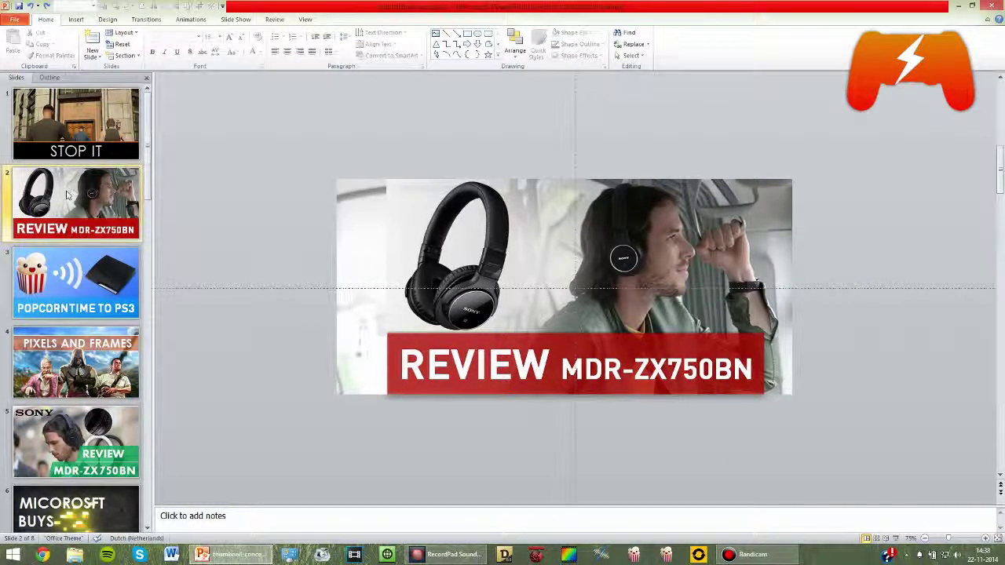
click(407, 183)
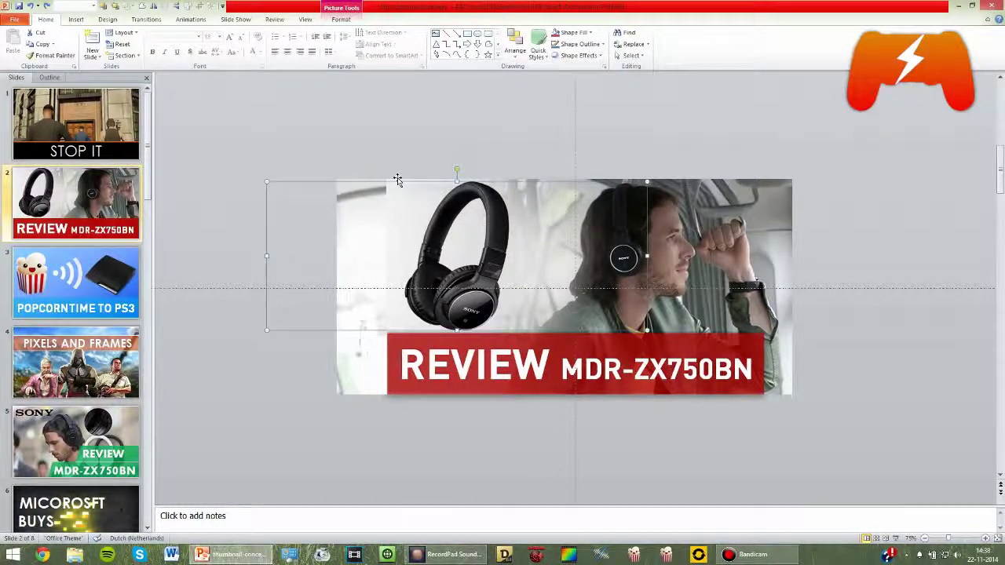
click(399, 180)
click(400, 162)
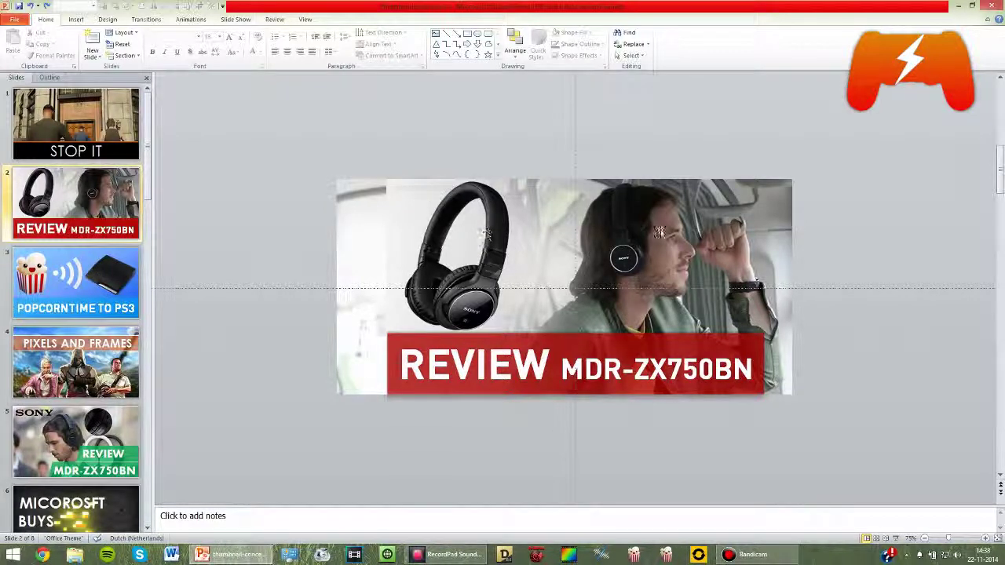
Test-drag the man photo aside to reveal the headphones, then undo the move.
click(718, 256)
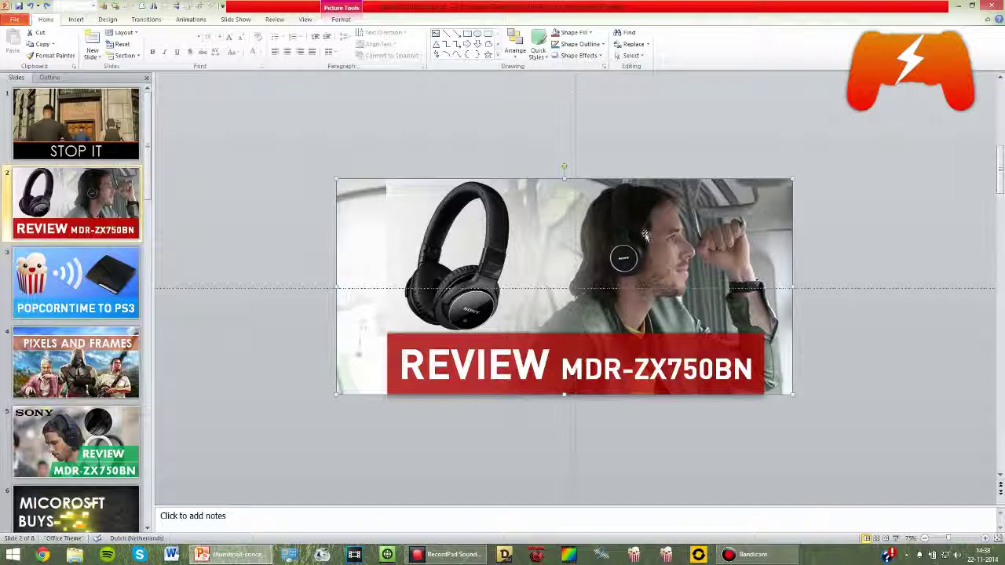
mouse_move(644, 235)
mouse_down()
mouse_move(872, 339)
mouse_move(901, 378)
mouse_up()
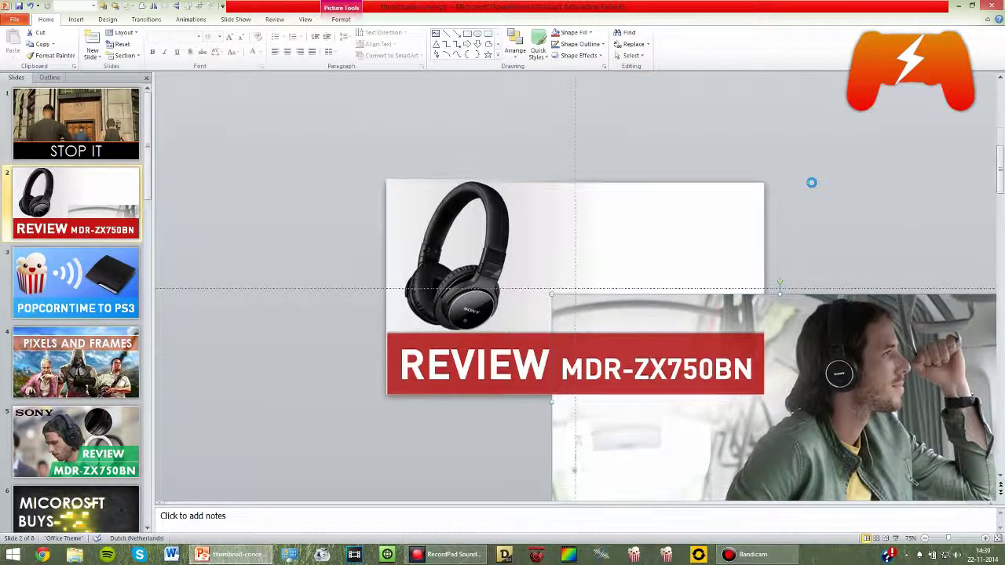
key(ctrl+z)
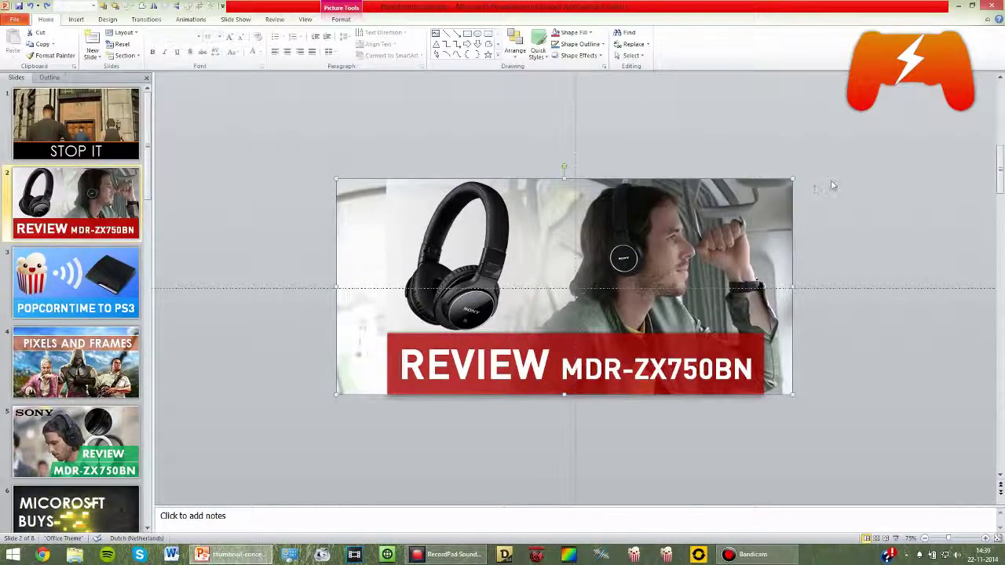
click(834, 186)
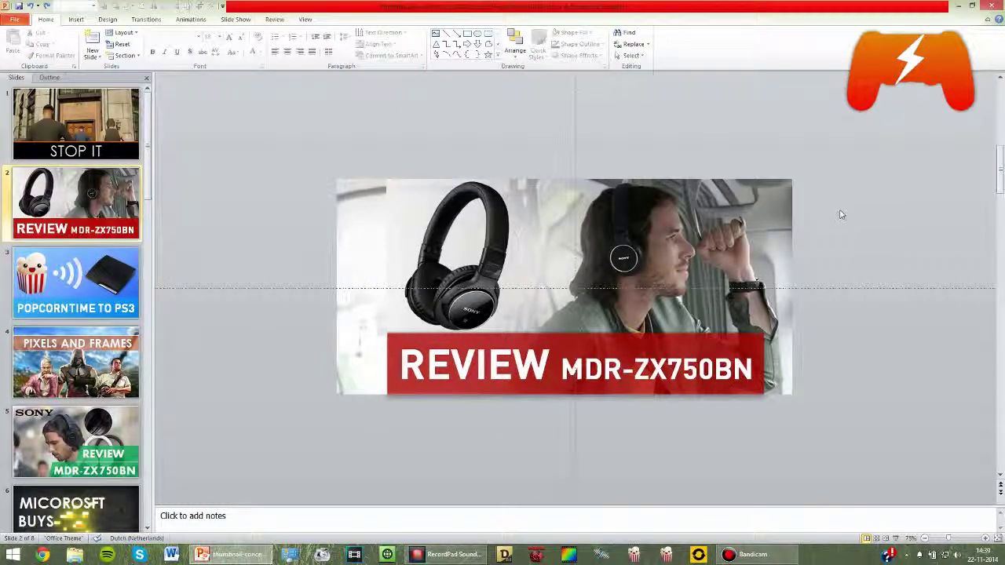